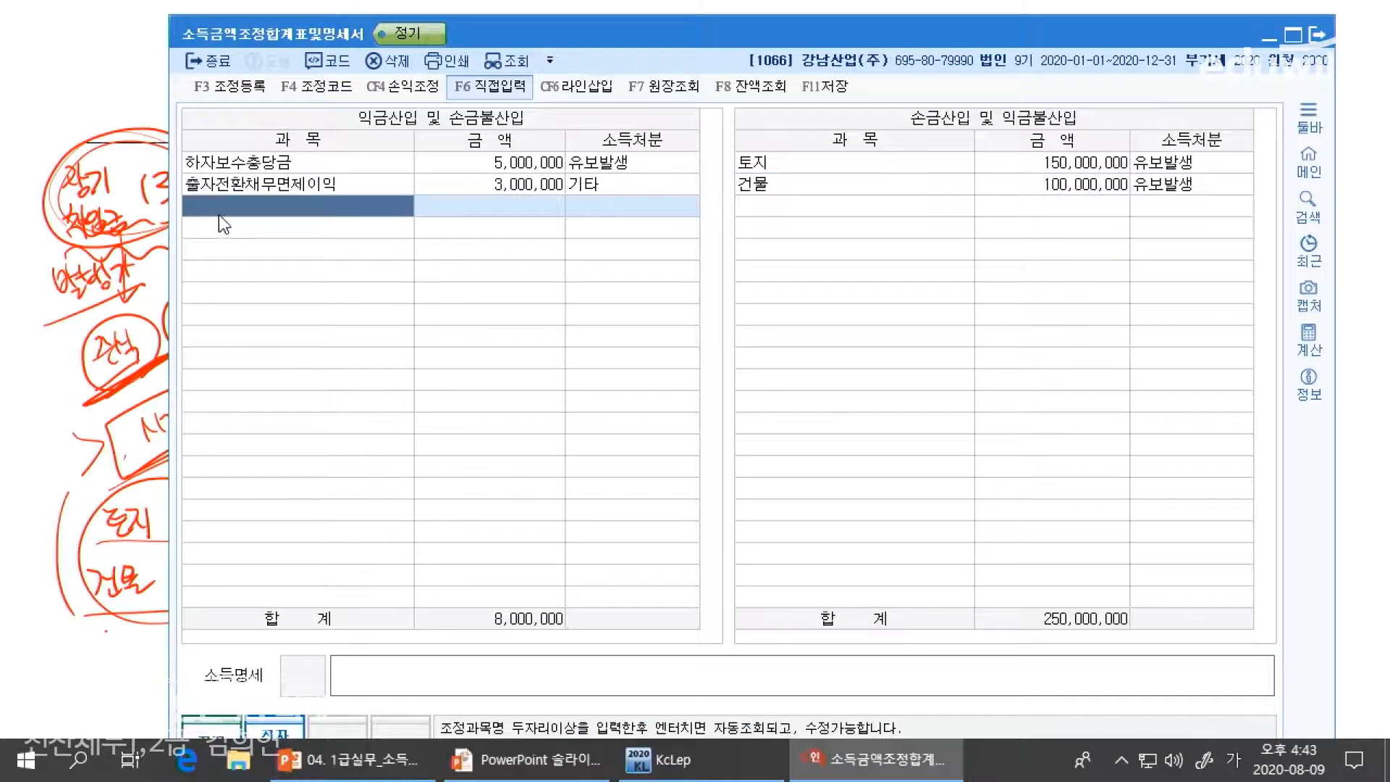
Add 자산재평가차익 of 250,000,000 with the disposition 기타 to the 익금산입 및 손금불산입 list.
{"action": "key", "text": "BackSpace"}
{"action": "key", "text": "BackSpace"}
{"action": "key", "text": "BackSpace"}
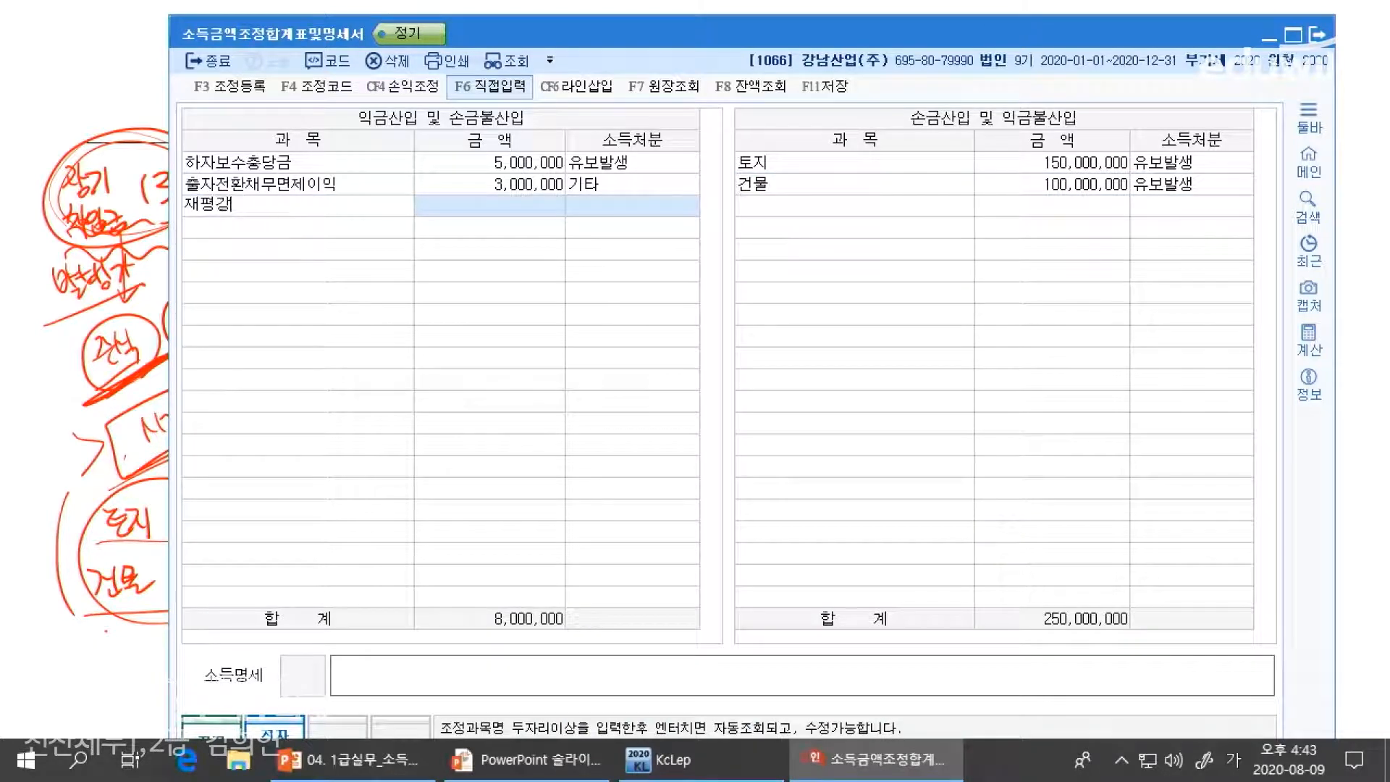
{"action": "type", "text": "자산재평가차익"}
{"action": "key", "text": "Return"}
{"action": "type", "text": "25250000000"}
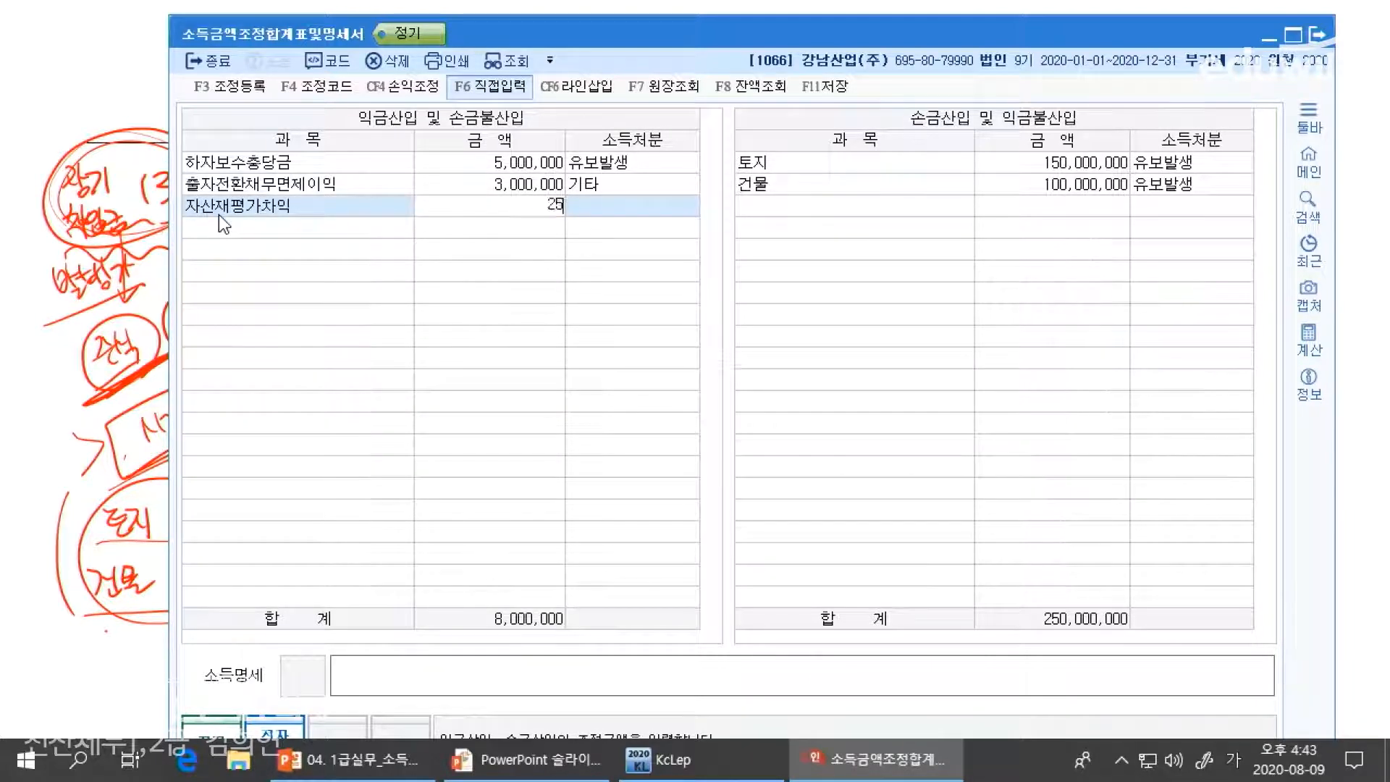
{"action": "key", "text": "Return"}
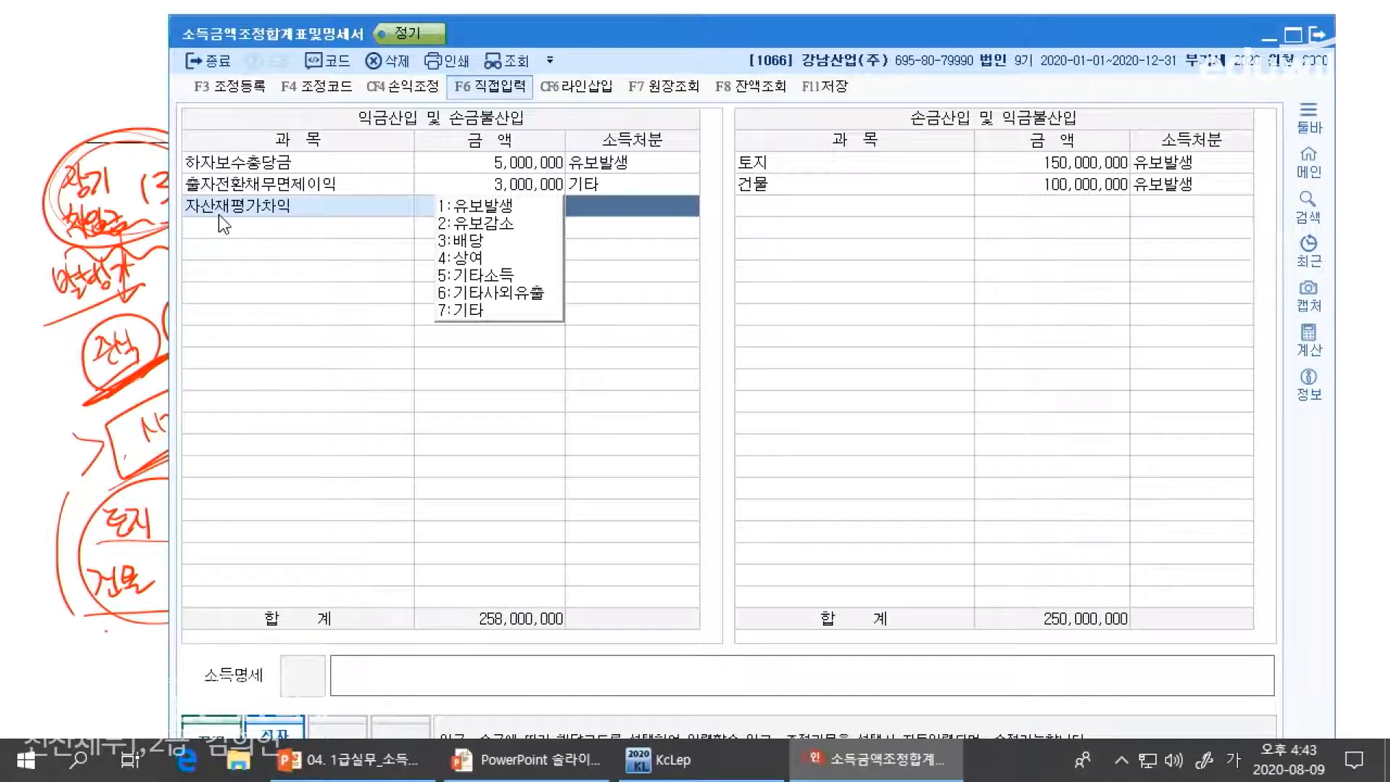
{"action": "key", "text": "7"}
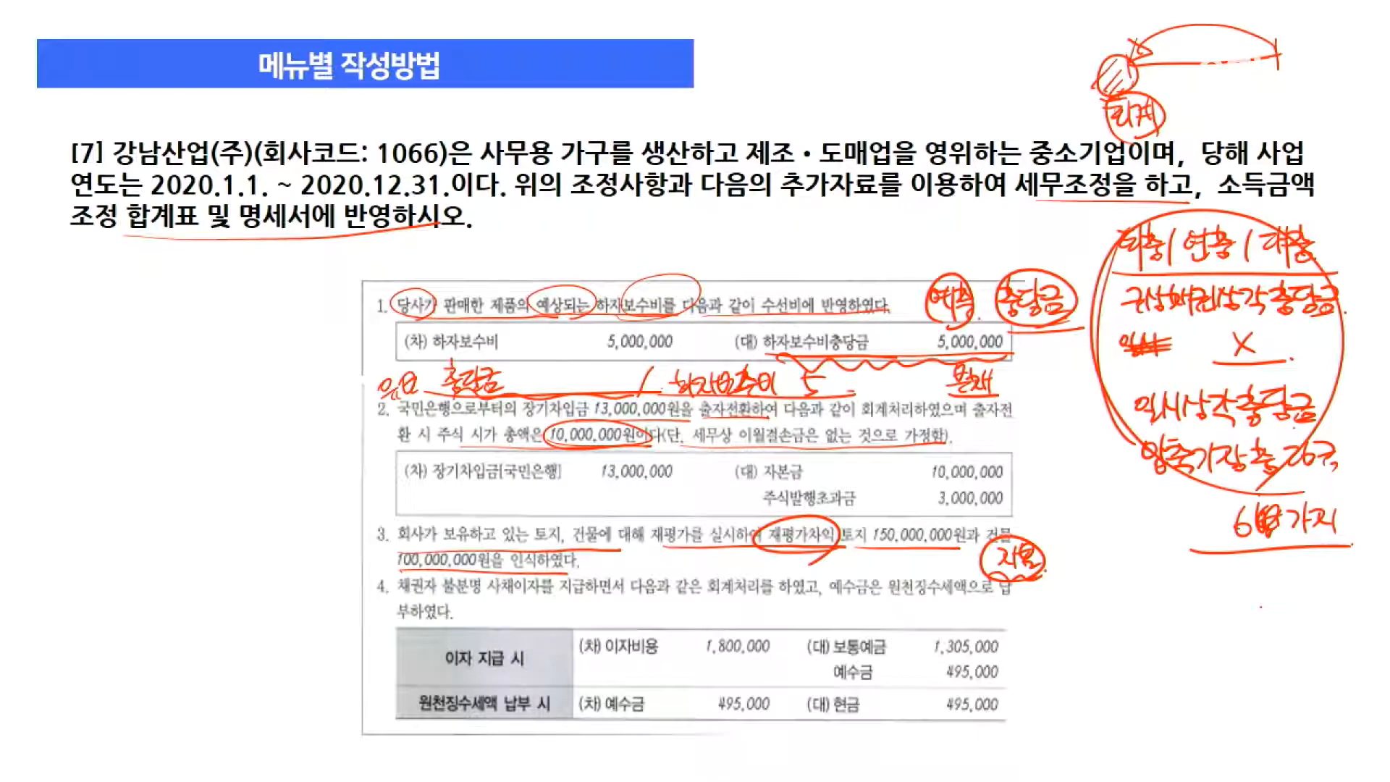
On the problem [7] slide, underline item 4's 예수금, 원천징수세액, 보통예금 1,305,000 and 예수금 495,000, and bracket the two credit lines.
{"action": "left_click_drag", "start_coordinate": [839, 595], "coordinate": [993, 597]}
{"action": "left_click_drag", "start_coordinate": [836, 680], "coordinate": [1014, 681]}
{"action": "left_click_drag", "start_coordinate": [811, 654], "coordinate": [997, 653]}
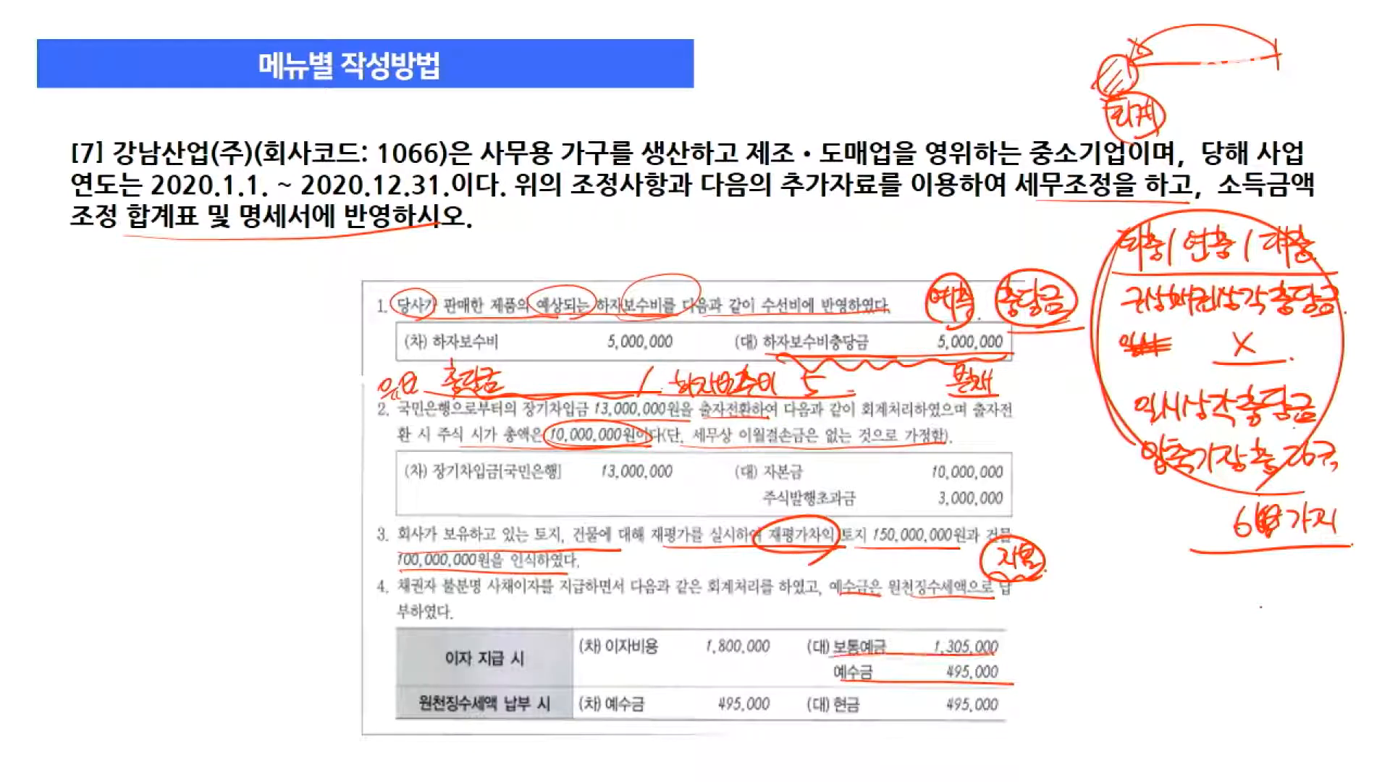
{"action": "left_click_drag", "start_coordinate": [800, 645], "coordinate": [782, 681]}
{"action": "left_click_drag", "start_coordinate": [1016, 635], "coordinate": [1014, 658]}
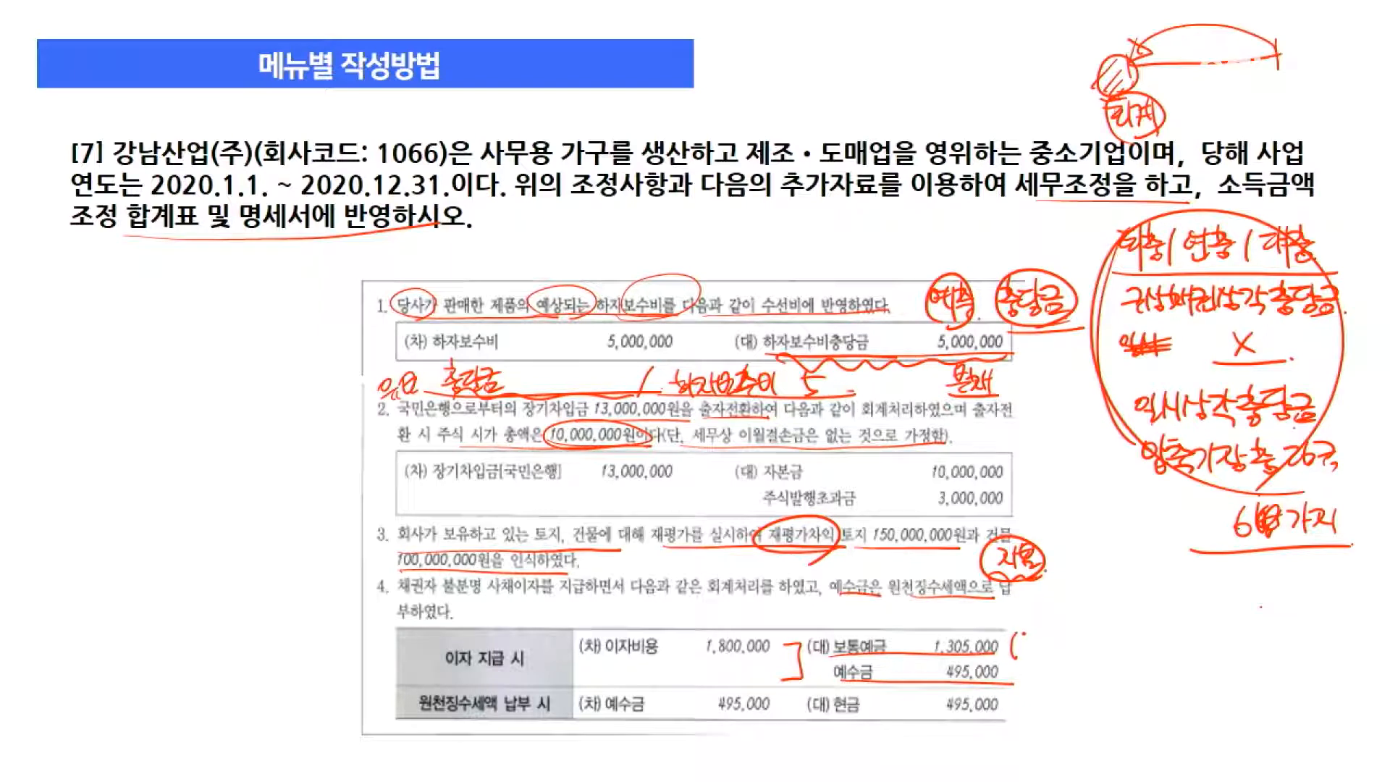
Handwrite (상여) beside 1,305,000 and (기·사) beside 495,000 on the slide, joining each label to its amount.
{"action": "mouse_move", "coordinate": [1031, 627]}
{"action": "left_mouse_down"}
{"action": "mouse_move", "coordinate": [1048, 653]}
{"action": "mouse_move", "coordinate": [1078, 637]}
{"action": "mouse_move", "coordinate": [1091, 648]}
{"action": "left_mouse_up"}
{"action": "mouse_move", "coordinate": [1029, 664]}
{"action": "left_mouse_down"}
{"action": "mouse_move", "coordinate": [1026, 692]}
{"action": "mouse_move", "coordinate": [1053, 694]}
{"action": "left_mouse_up"}
{"action": "mouse_move", "coordinate": [1078, 670]}
{"action": "left_mouse_down"}
{"action": "mouse_move", "coordinate": [1070, 688]}
{"action": "mouse_move", "coordinate": [1083, 689]}
{"action": "left_mouse_up"}
{"action": "left_click_drag", "start_coordinate": [1091, 671], "coordinate": [1102, 702]}
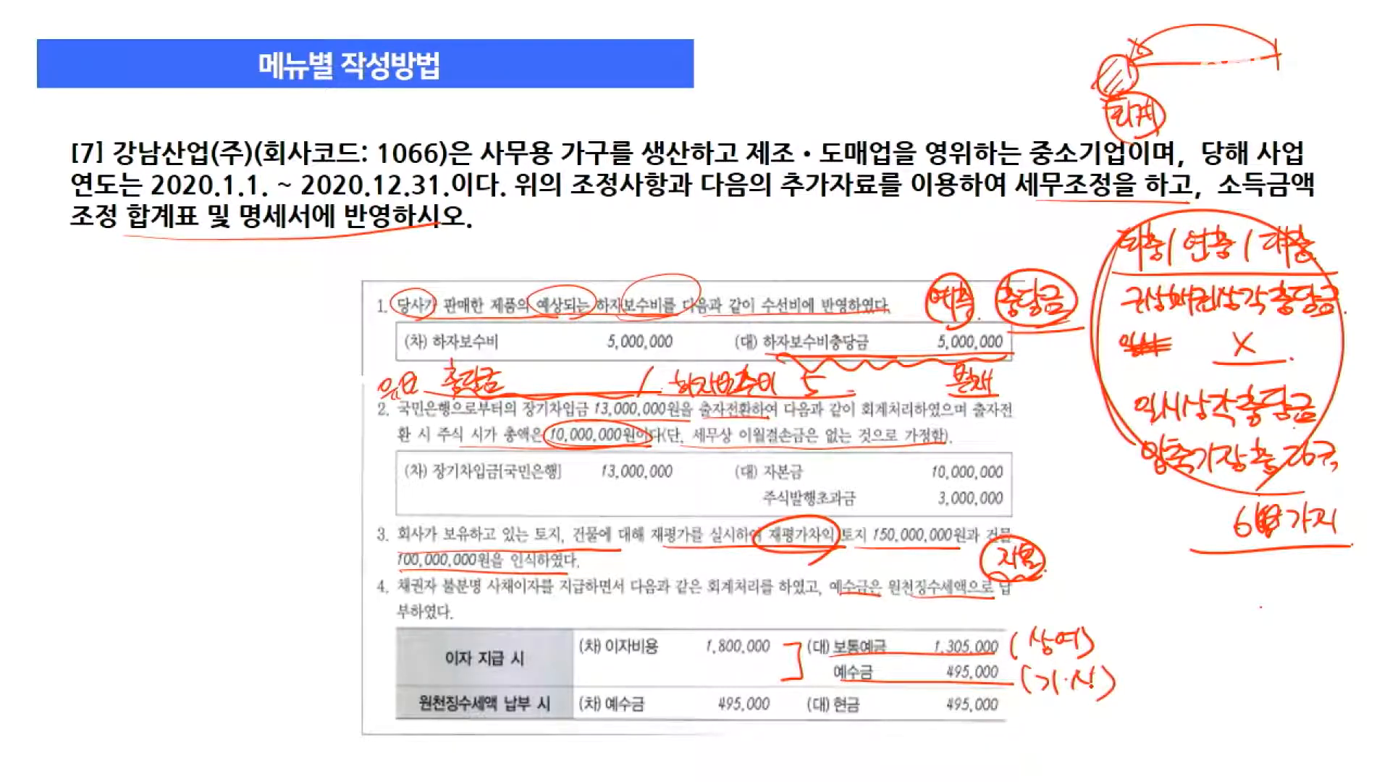
{"action": "mouse_move", "coordinate": [993, 658]}
{"action": "left_mouse_down"}
{"action": "mouse_move", "coordinate": [1011, 644]}
{"action": "mouse_move", "coordinate": [991, 661]}
{"action": "left_mouse_up"}
{"action": "left_click_drag", "start_coordinate": [1011, 673], "coordinate": [992, 686]}
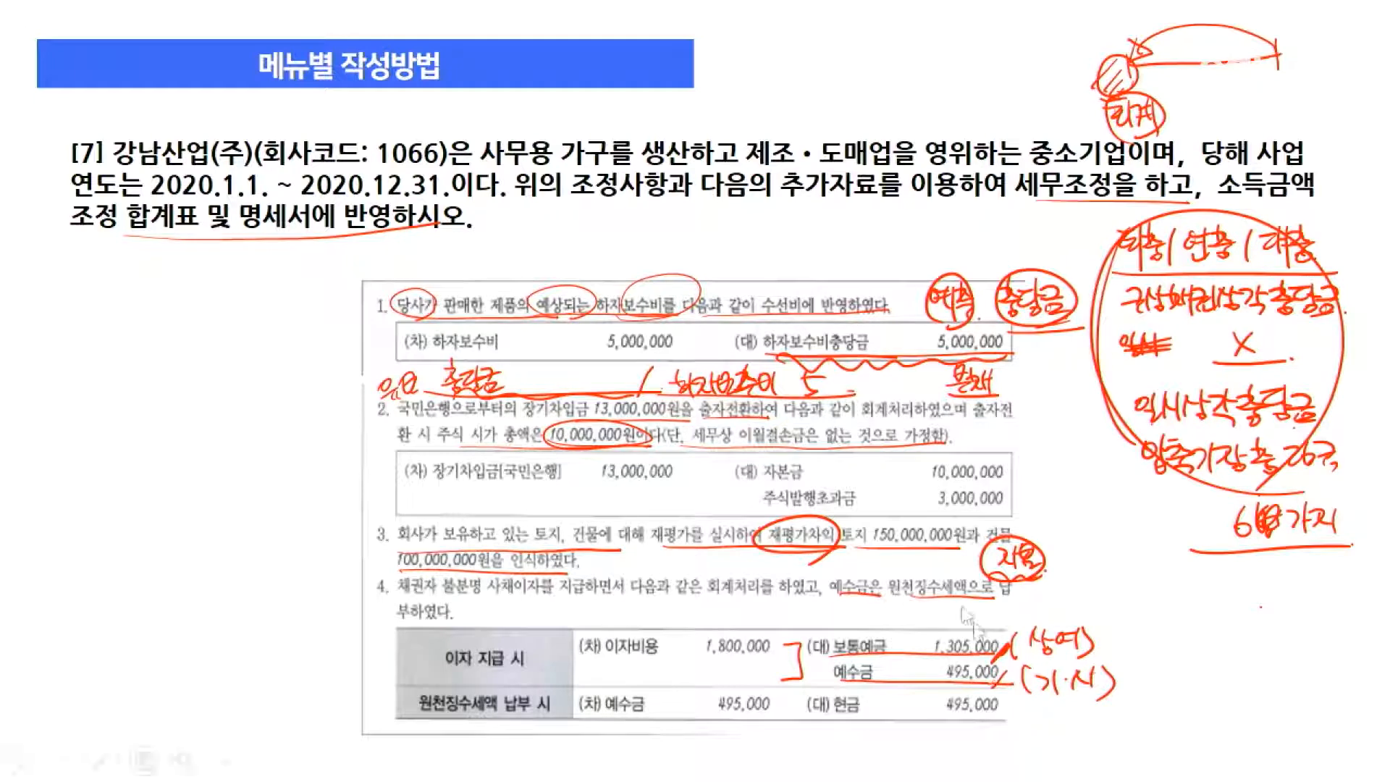
Switch to the income adjustment statement and add 이자비용 of 1,305,000 with the disposition 상여 under 익금산입 및 손금불산입.
{"action": "key", "text": "alt+Tab"}
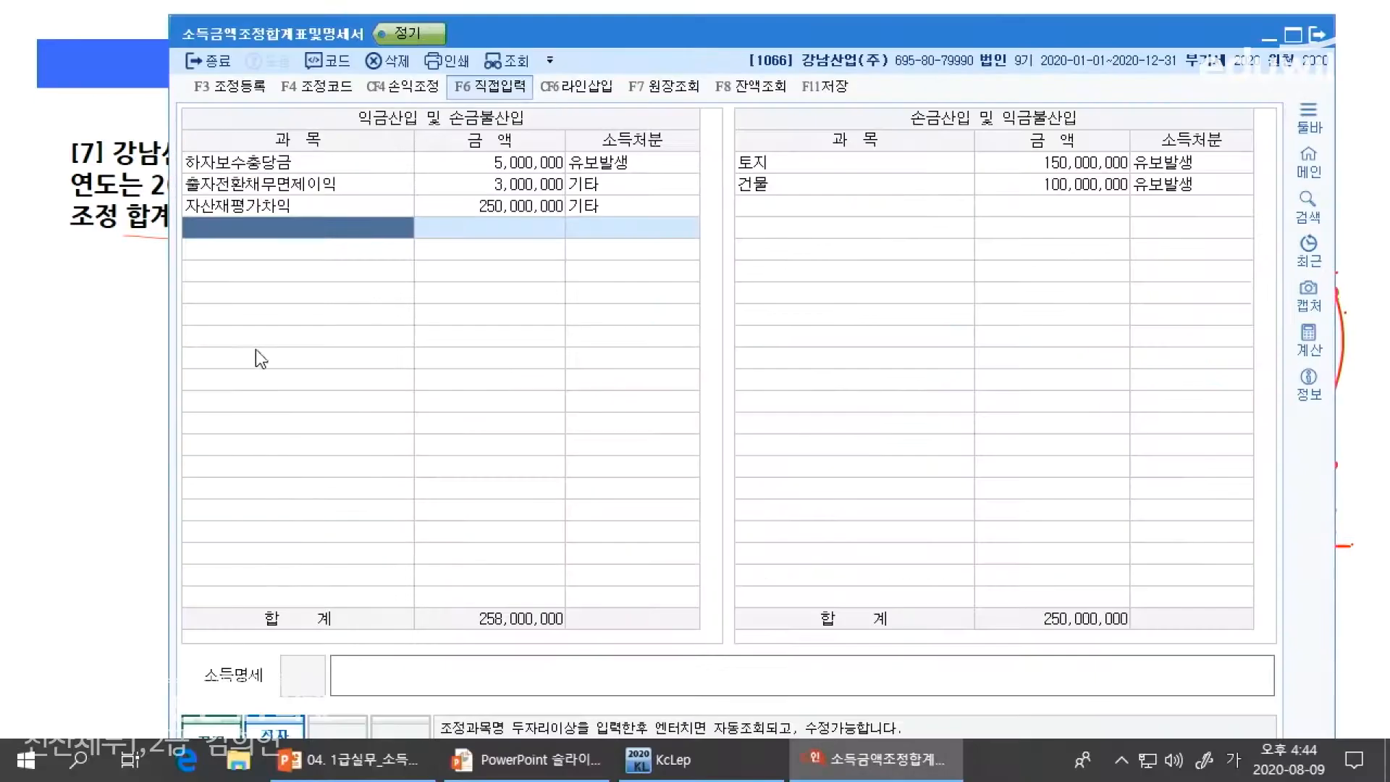
{"action": "type", "text": "이자비용"}
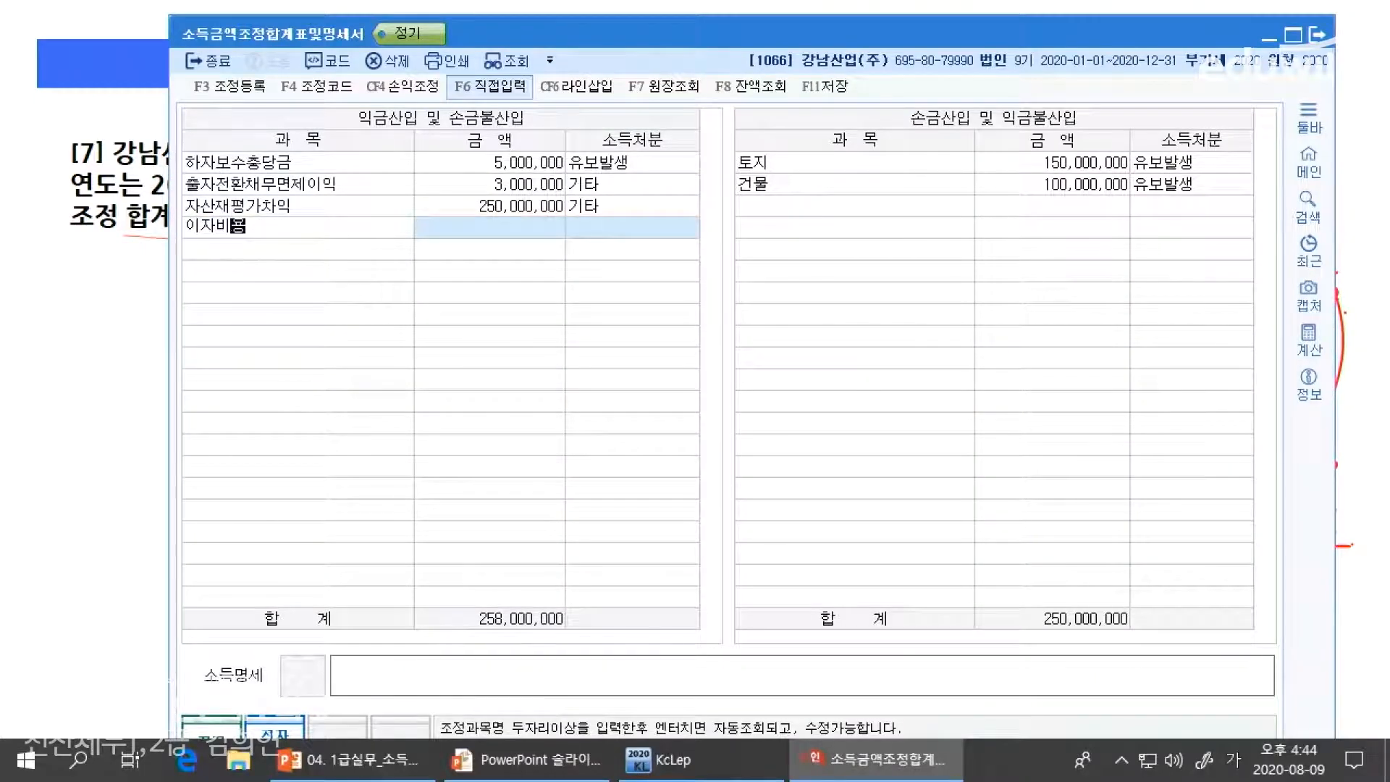
{"action": "key", "text": "Return"}
{"action": "type", "text": "1305000"}
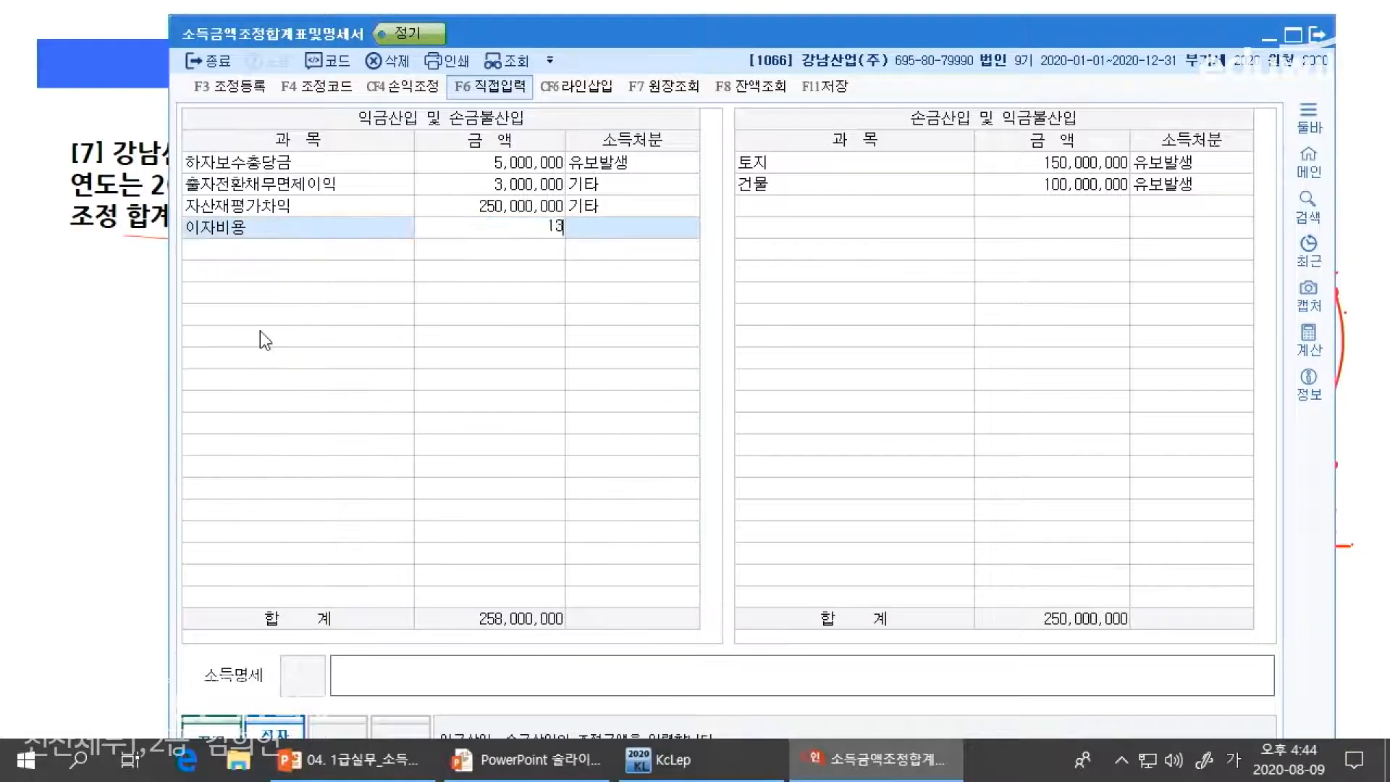
{"action": "key", "text": "Return"}
{"action": "key", "text": "alt+Tab"}
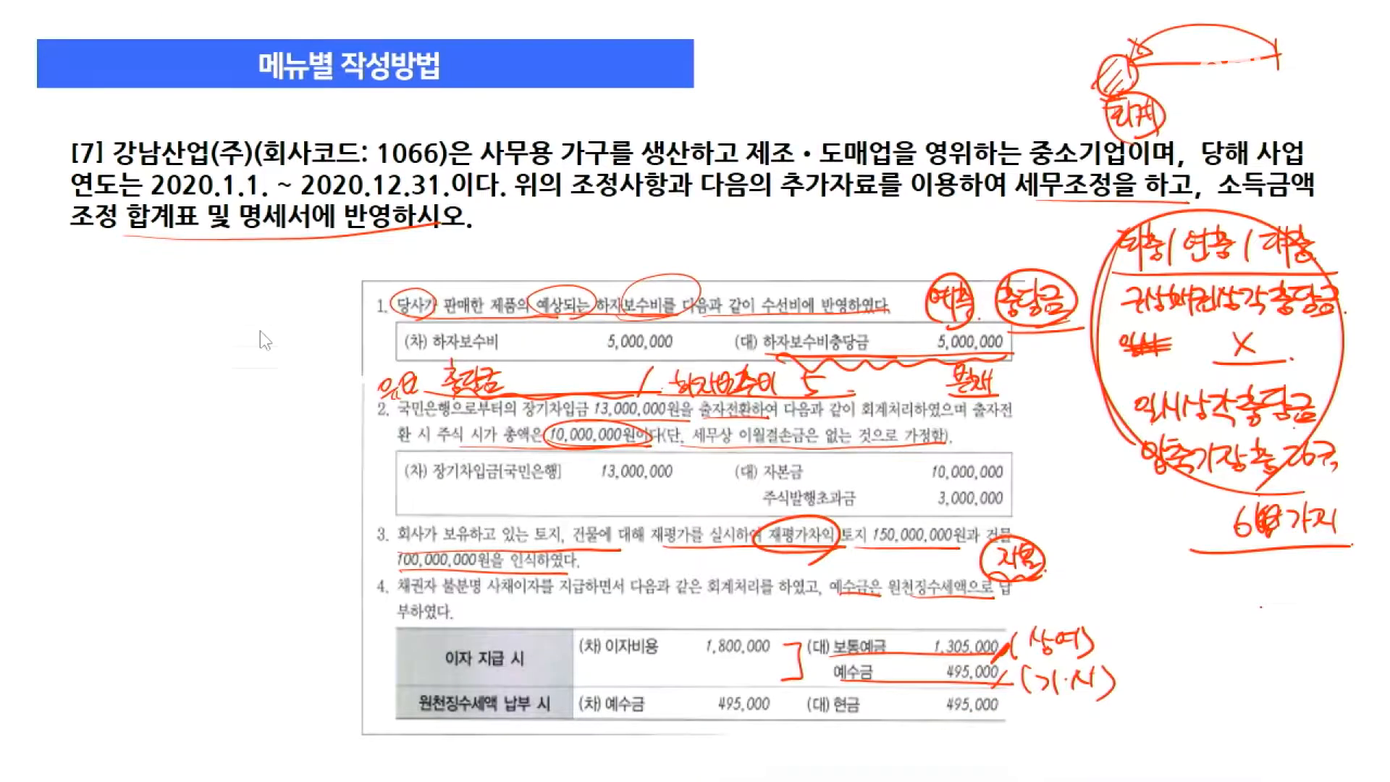
{"action": "key", "text": "alt+Tab"}
{"action": "key", "text": "4"}
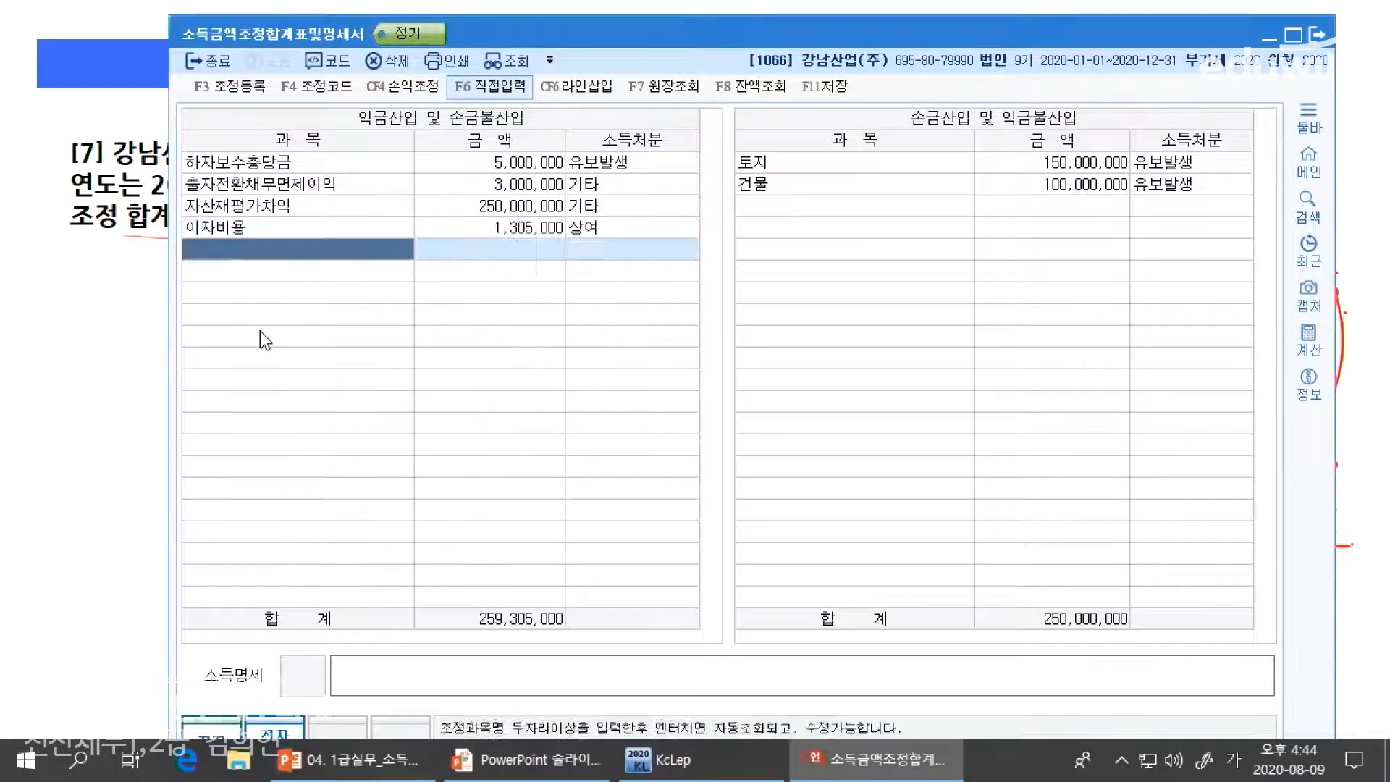
Add a second 이자비용 entry of 495,000 with the disposition 기타사외유출 under 익금산입 및 손금불산입.
{"action": "type", "text": "이자비용"}
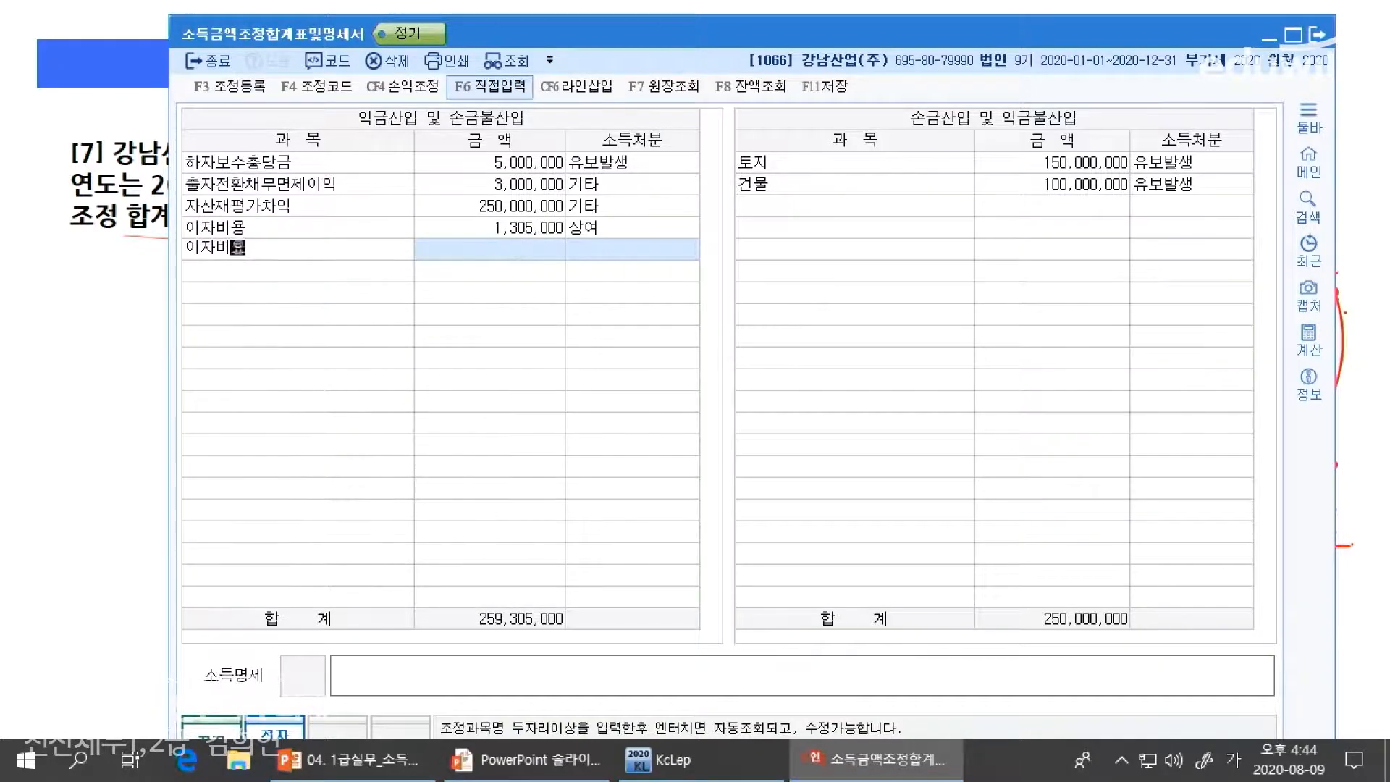
{"action": "key", "text": "Return"}
{"action": "key", "text": "alt+Tab"}
{"action": "key", "text": "alt+Tab"}
{"action": "type", "text": "495000"}
{"action": "key", "text": "Return"}
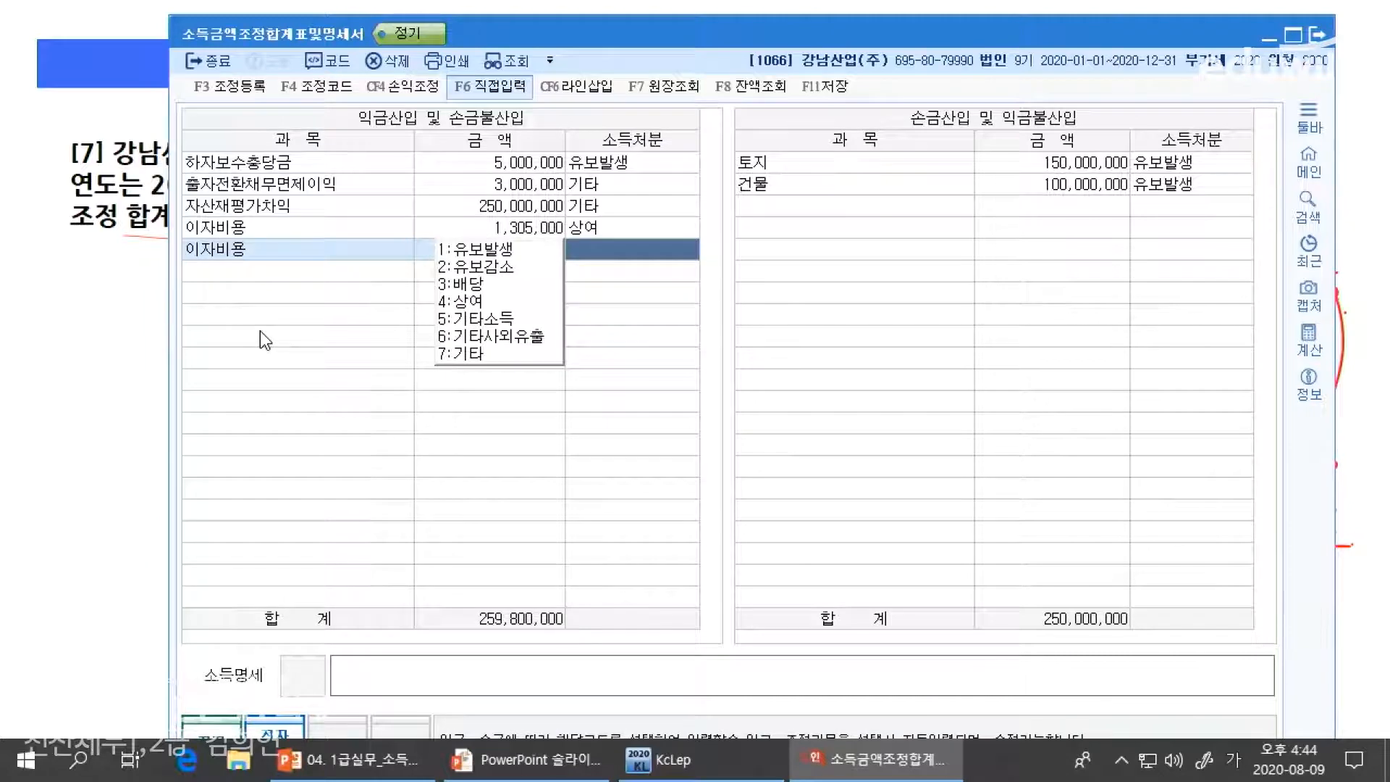
{"action": "type", "text": "6"}
{"action": "key", "text": "Return"}
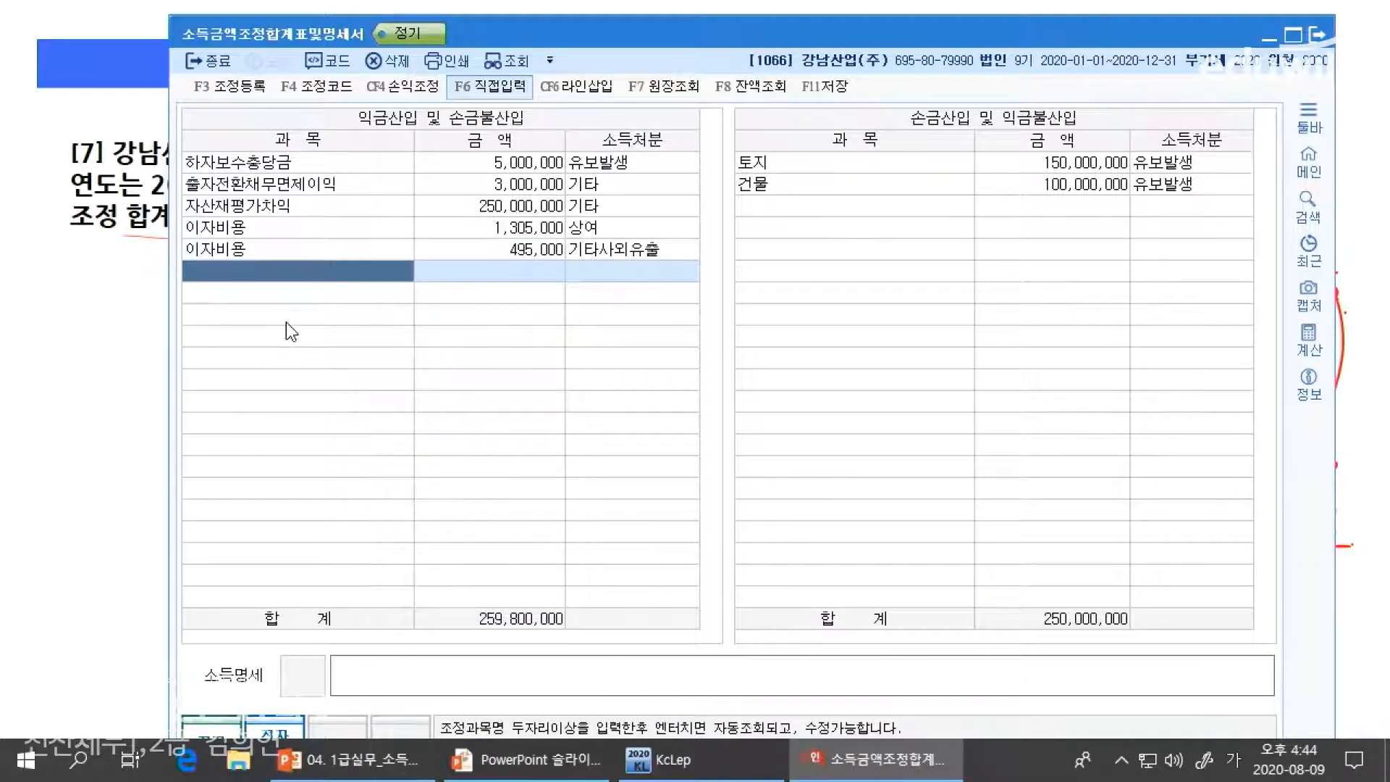
Review the 이자비용 and 자산재평가차익 entries against the 토지 and 건물 adjustments and the revaluation item on the slide.
{"action": "left_click", "coordinate": [659, 234]}
{"action": "left_click", "coordinate": [659, 246]}
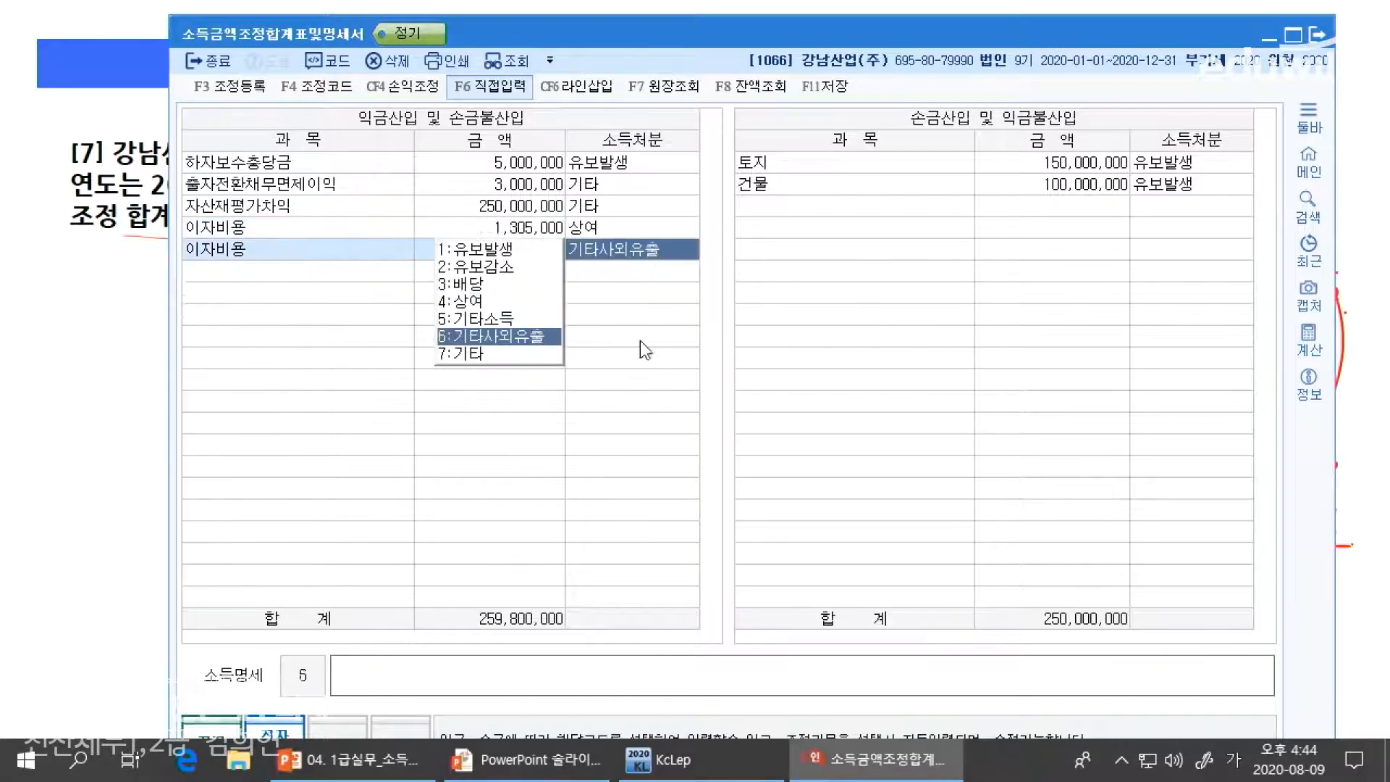
{"action": "left_click", "coordinate": [1374, 541]}
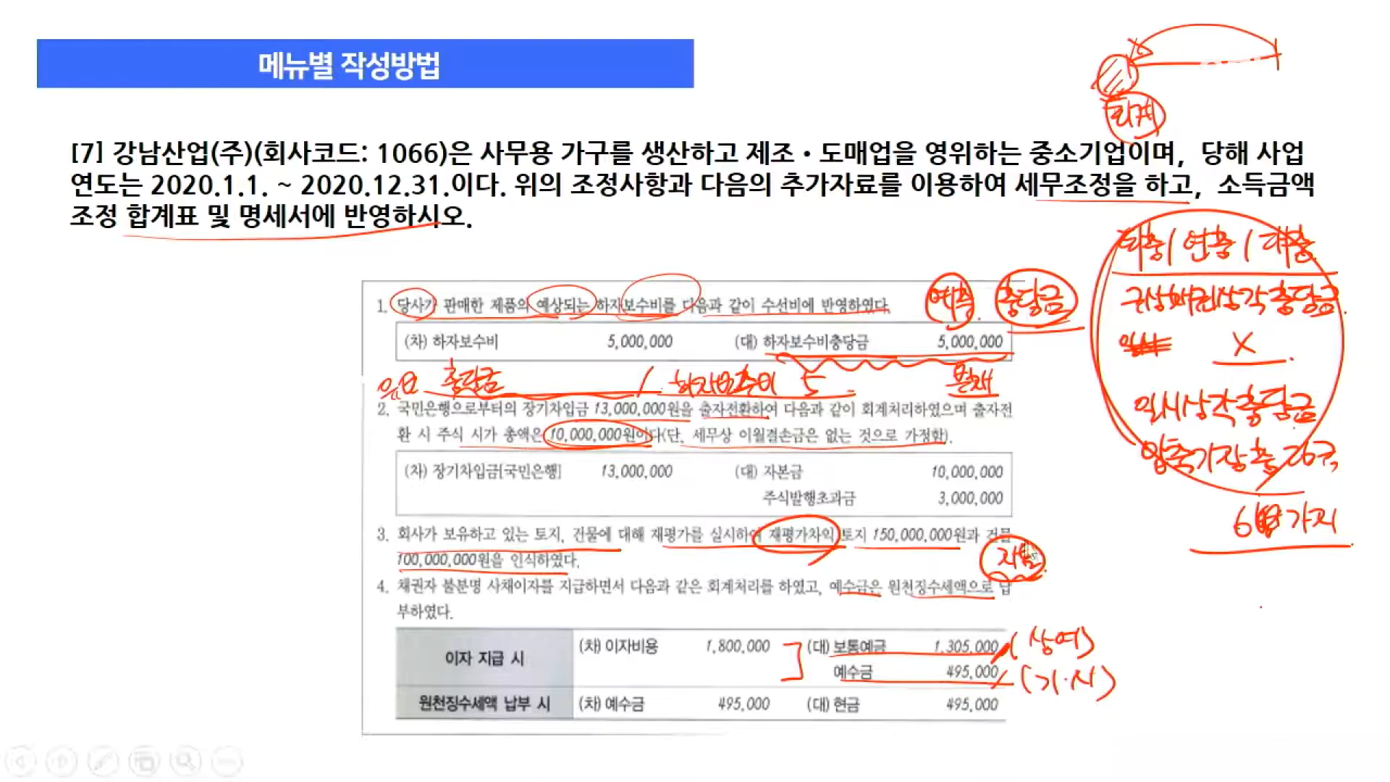
{"action": "left_click_drag", "start_coordinate": [754, 547], "coordinate": [833, 548]}
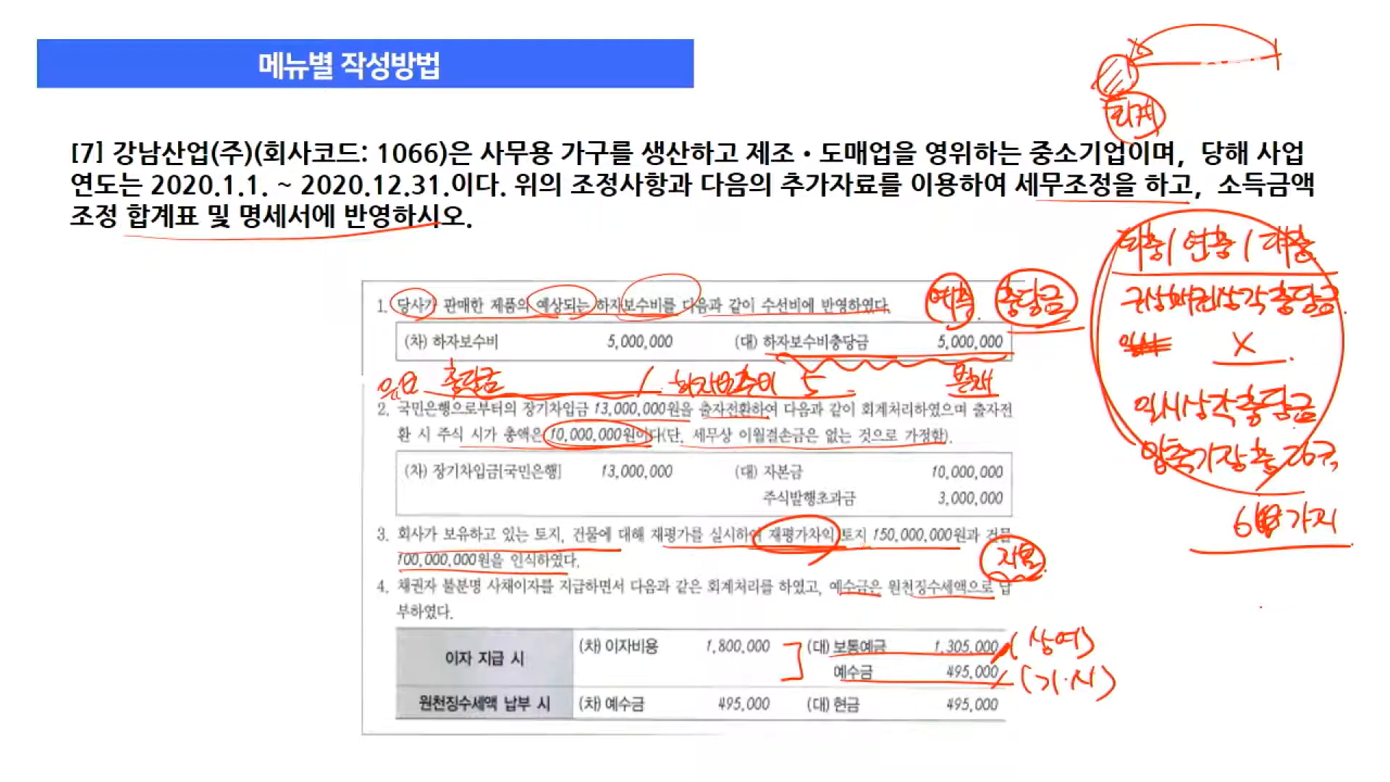
{"action": "key", "text": "alt+Tab"}
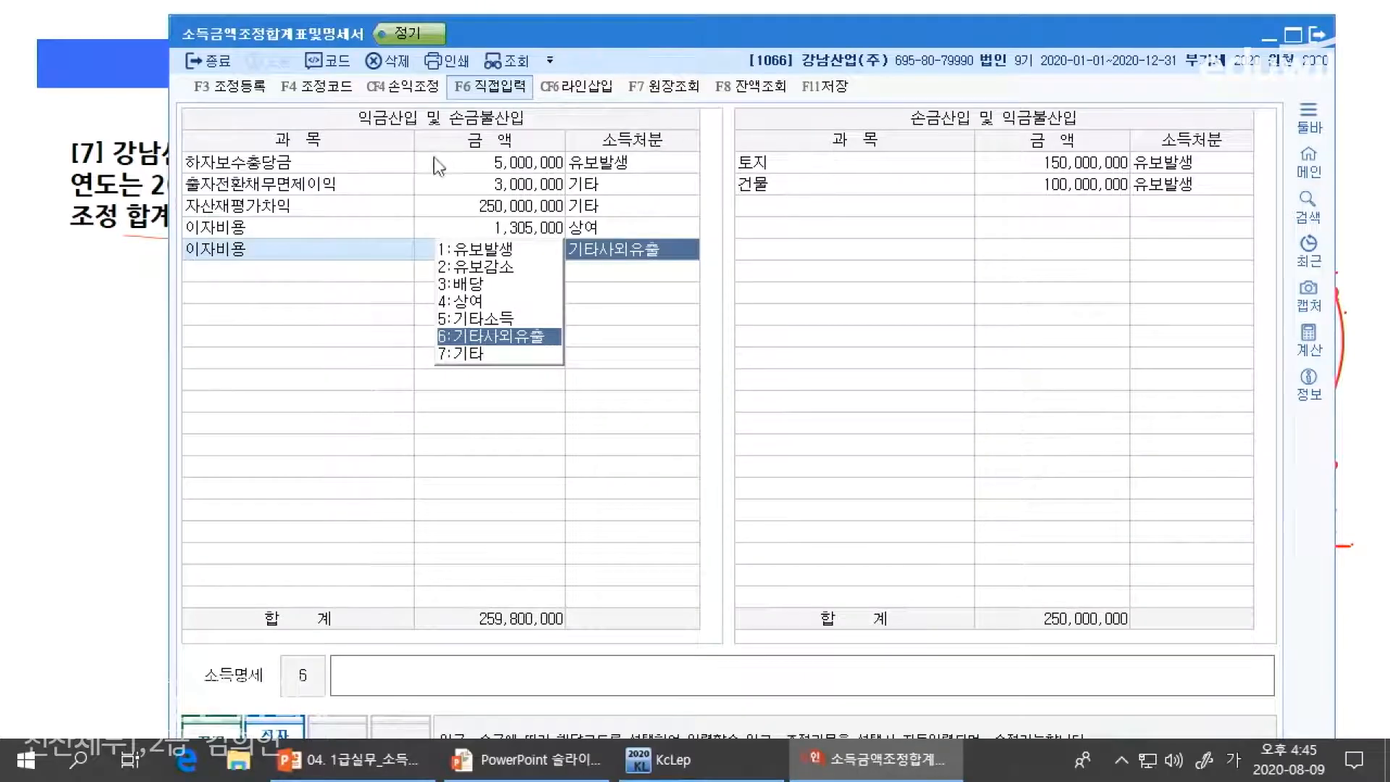
{"action": "left_click", "coordinate": [351, 223]}
{"action": "left_click", "coordinate": [362, 213]}
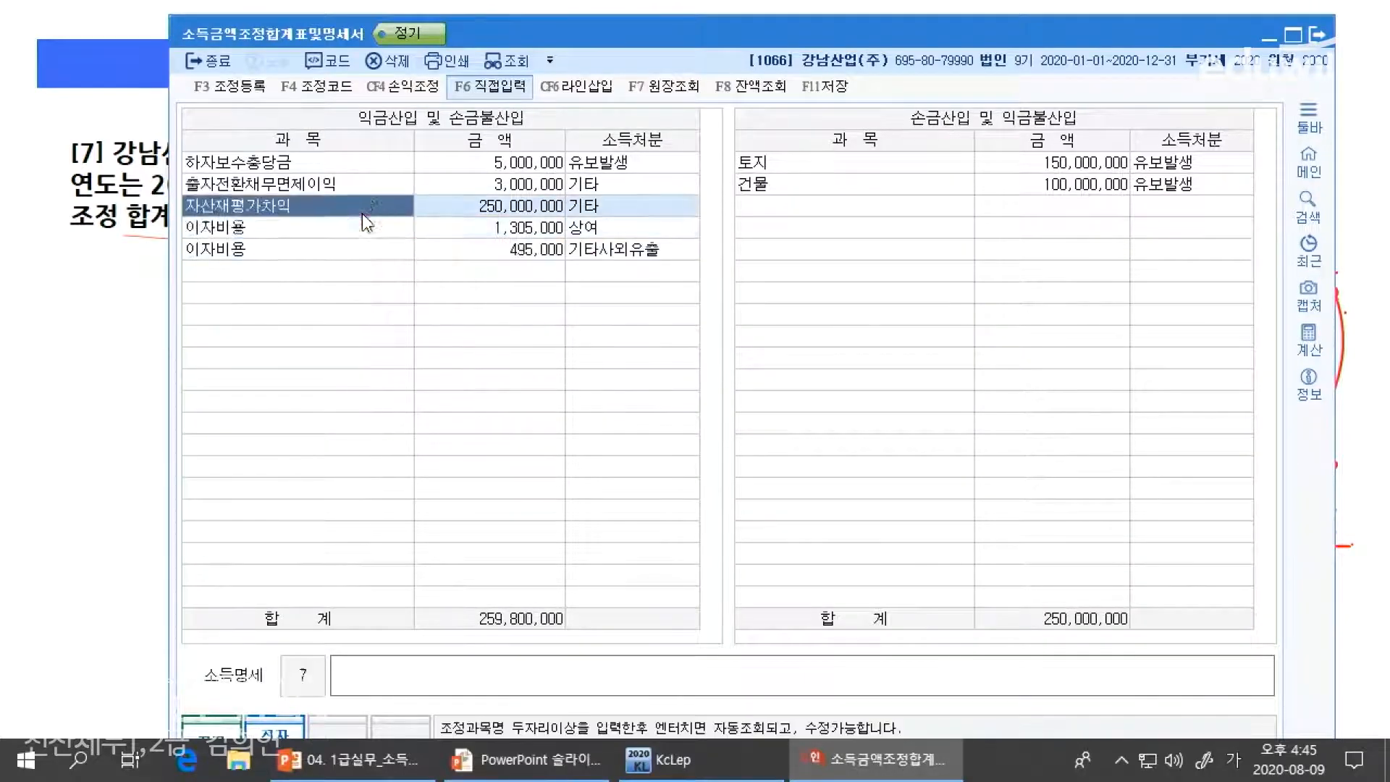
{"action": "left_click", "coordinate": [1029, 190]}
{"action": "left_click", "coordinate": [774, 182]}
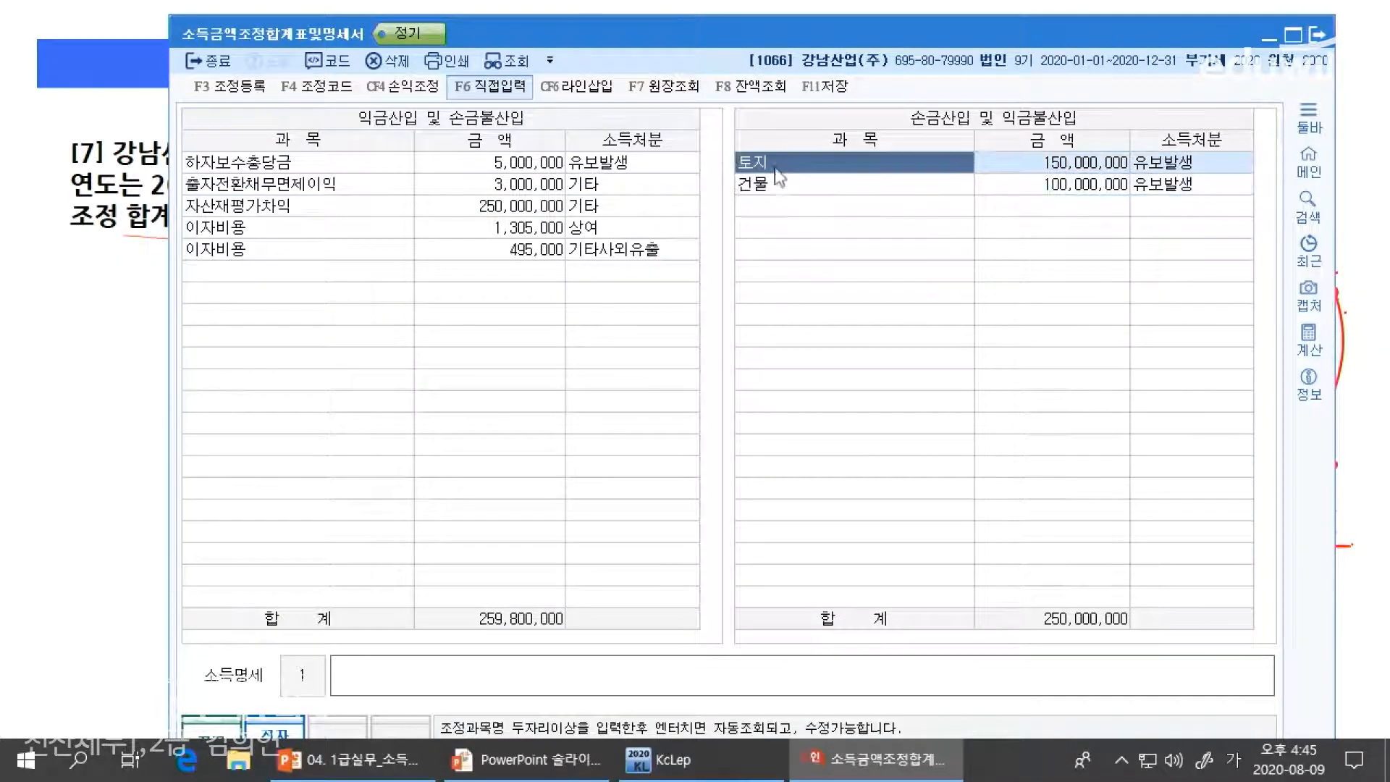
{"action": "left_click", "coordinate": [354, 214]}
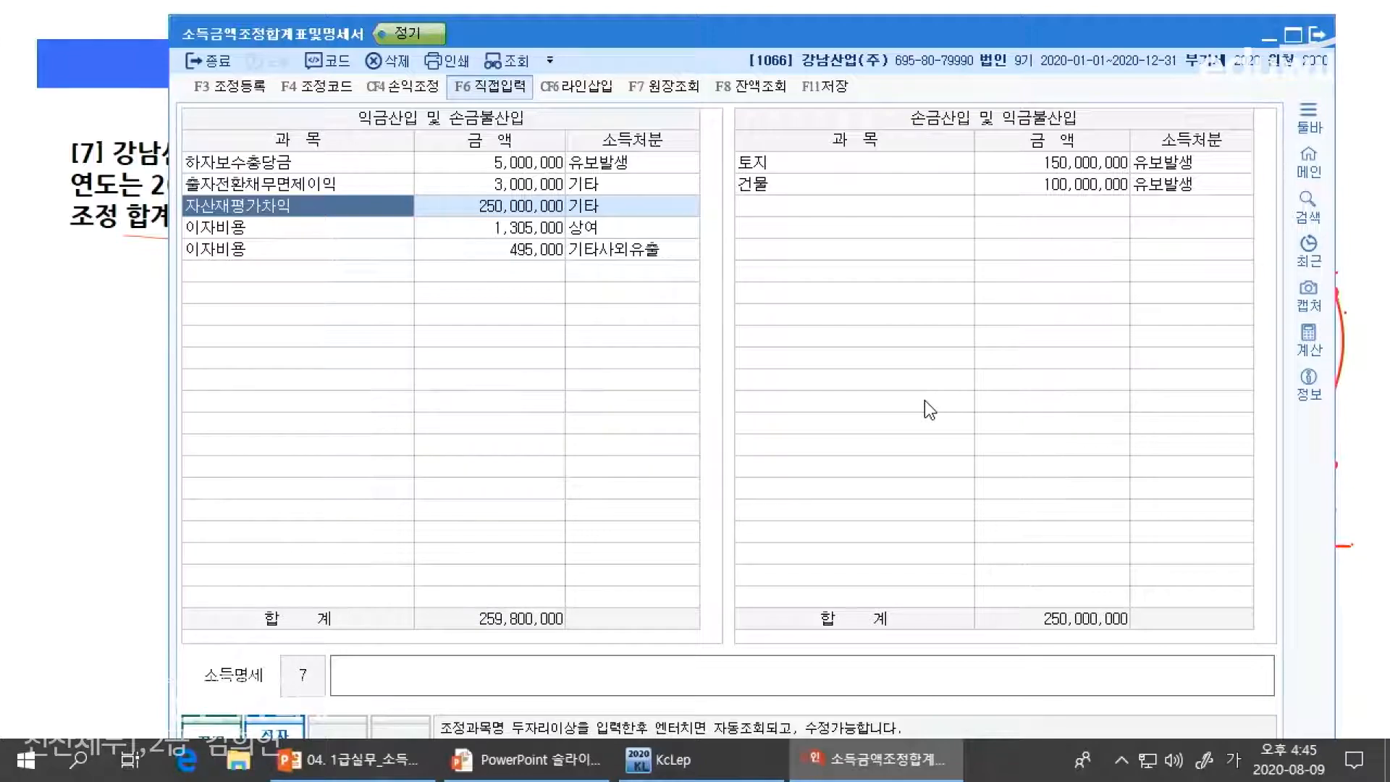
Switch to the slides, advance to problem [8] and underline the 법인세비용 amount of 10,216,170원 in item 1.
{"action": "key", "text": "alt+Tab"}
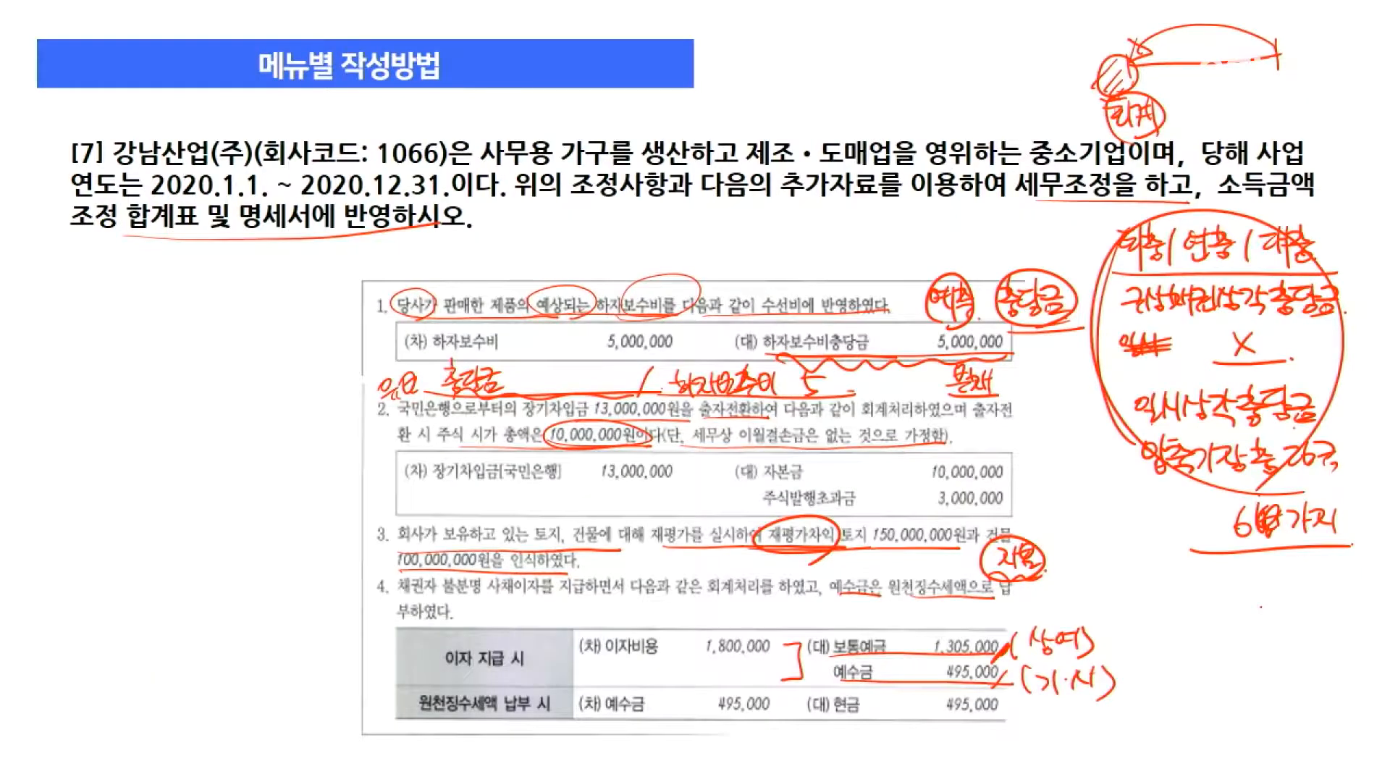
{"action": "key", "text": "Right"}
{"action": "key", "text": "Right"}
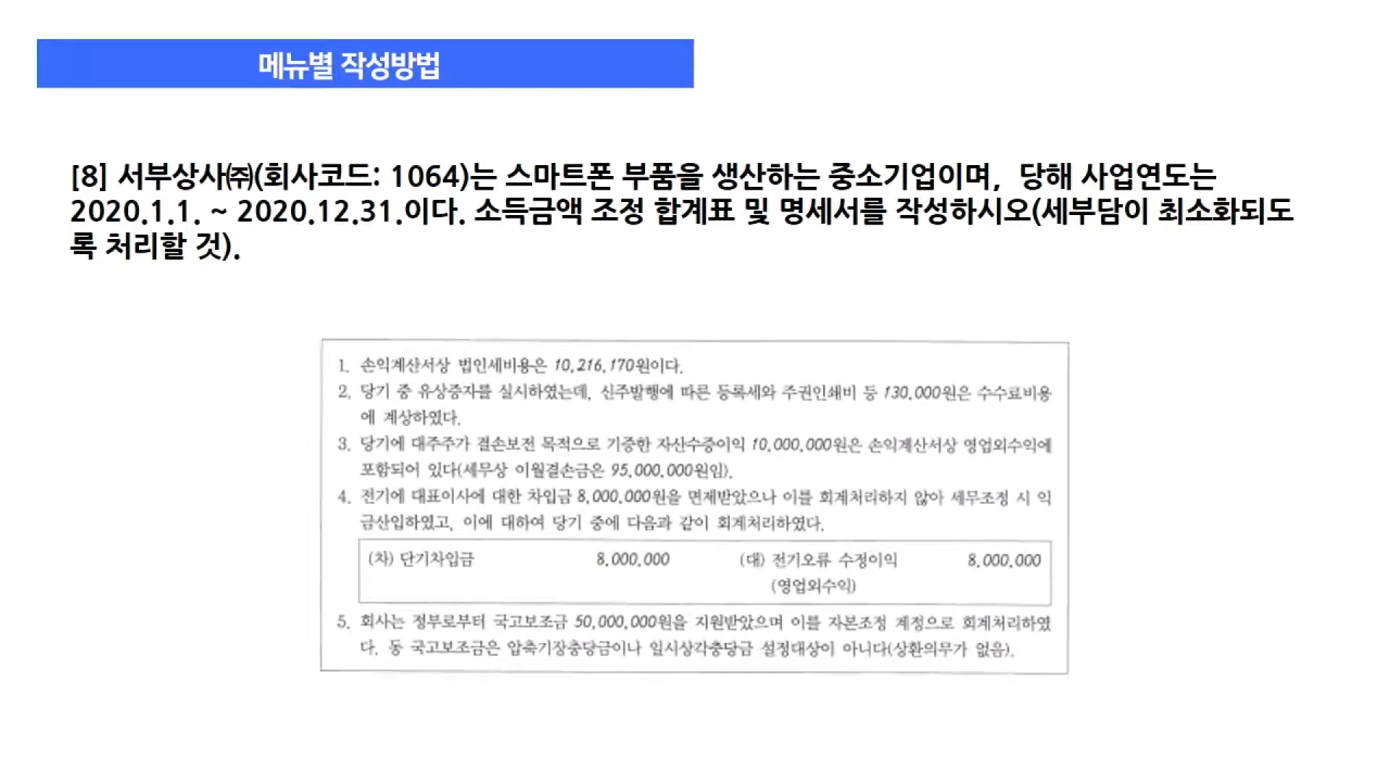
{"action": "left_click_drag", "start_coordinate": [552, 375], "coordinate": [676, 371]}
Return to KcLep, change the company from 강남산업(주) to 서부상사(주) and reopen 소득금액조정합계표및명세서.
{"action": "key", "text": "alt+Tab"}
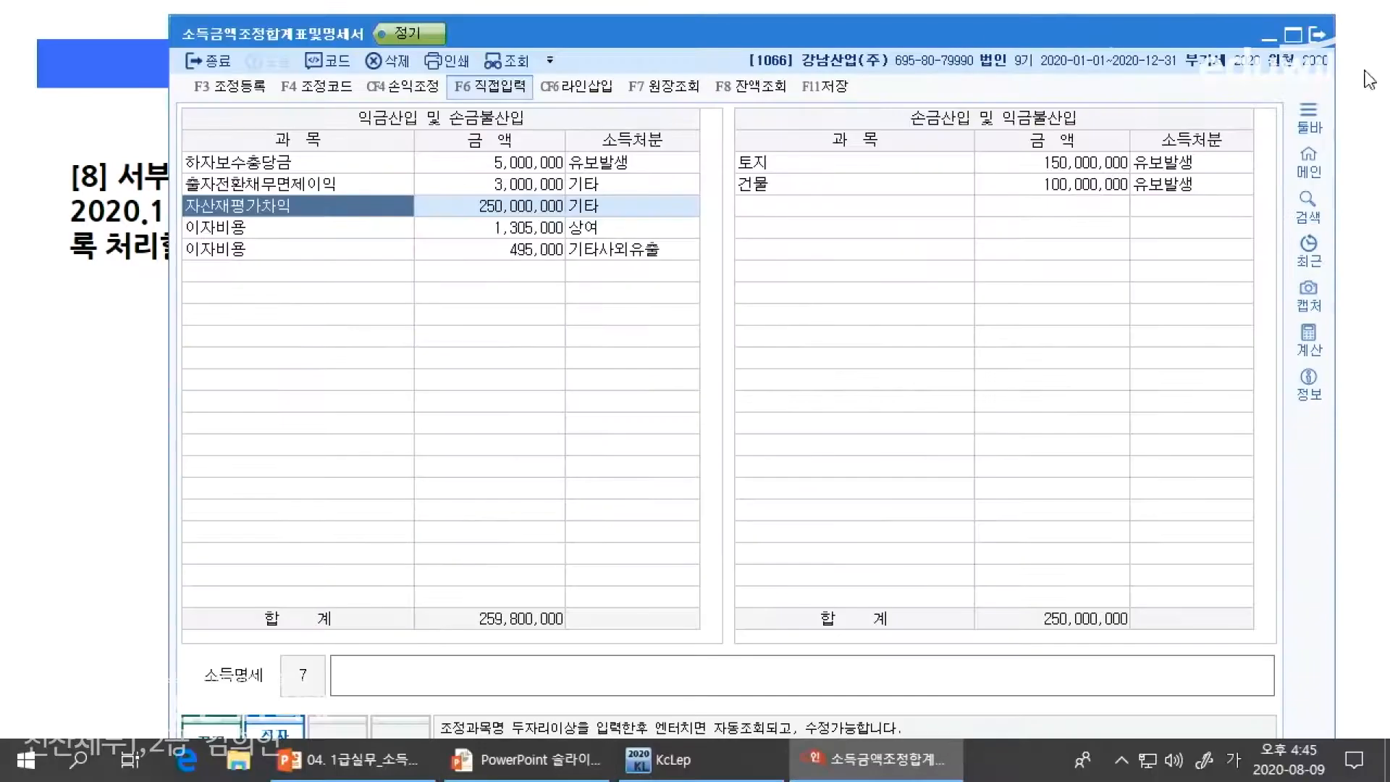
{"action": "left_click", "coordinate": [1318, 35]}
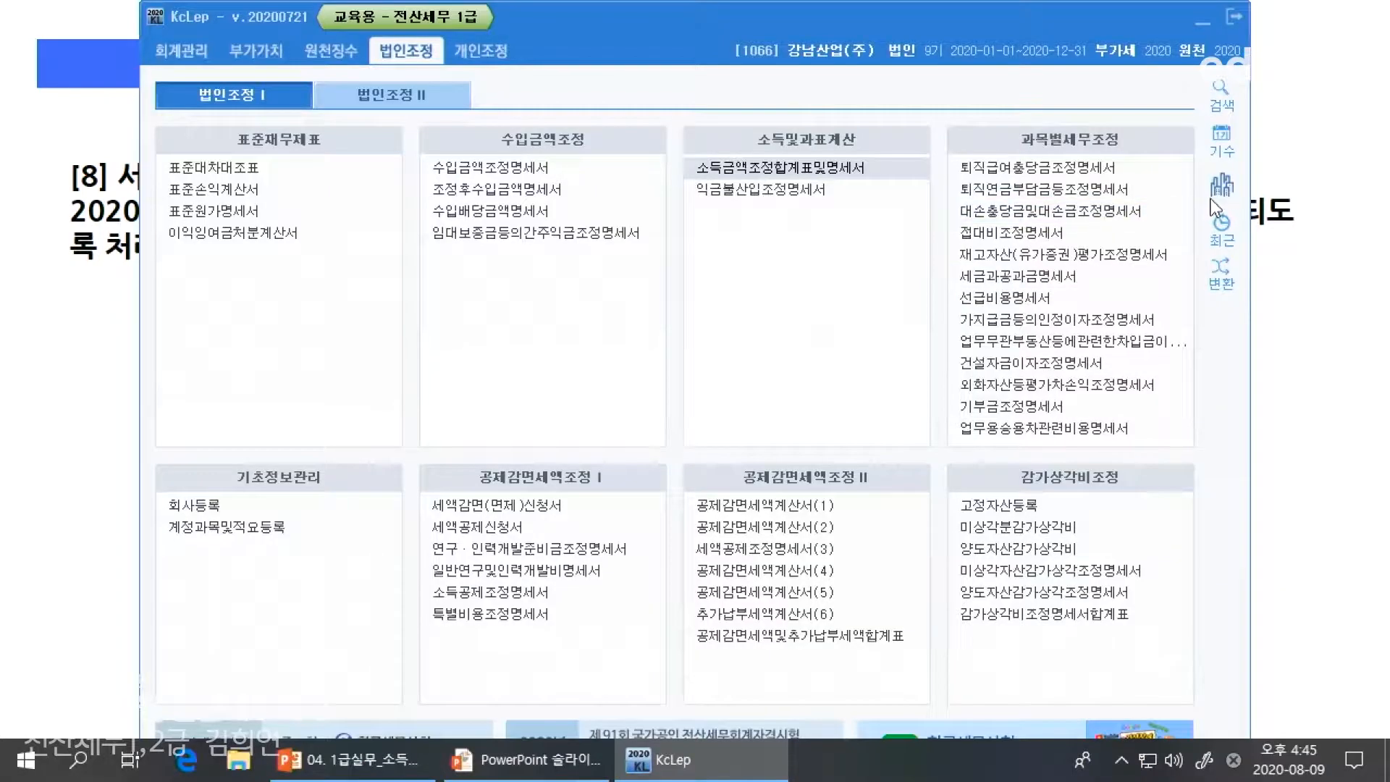
{"action": "left_click", "coordinate": [1211, 200]}
{"action": "type", "text": "서부상"}
{"action": "key", "text": "Return"}
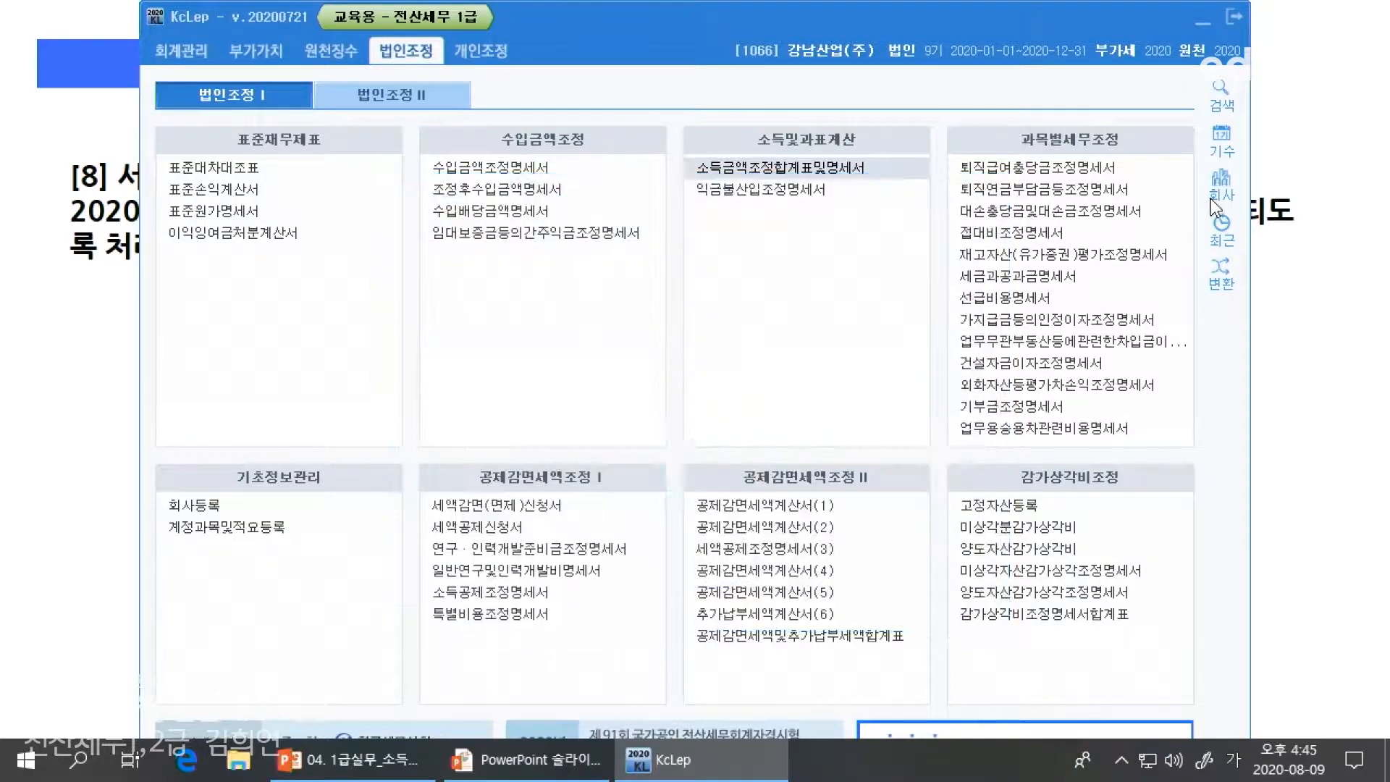
{"action": "left_click", "coordinate": [713, 168]}
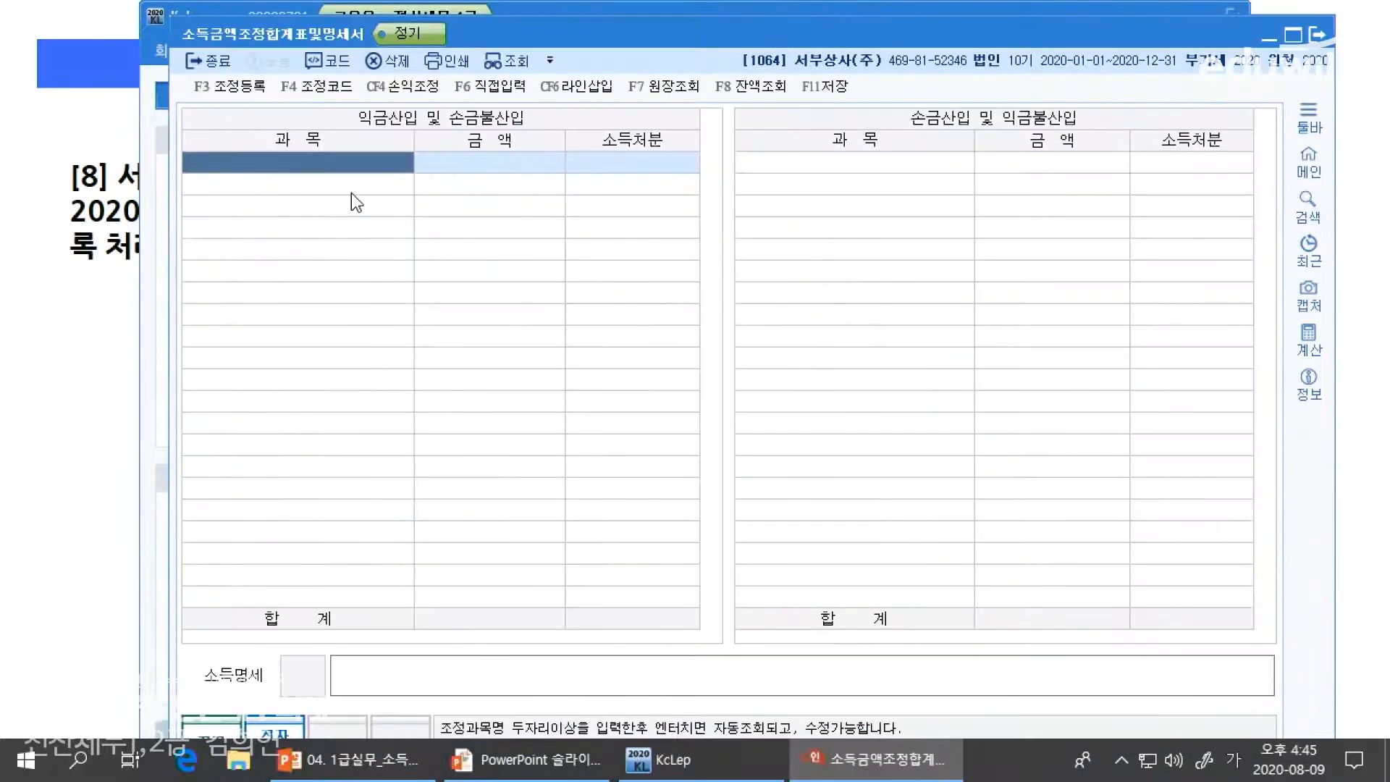
Add 법인세비용 of 10,216,170 with the disposition 기타사외유출 to the 익금산입 및 손금불산입 list.
{"action": "type", "text": "법인세비"}
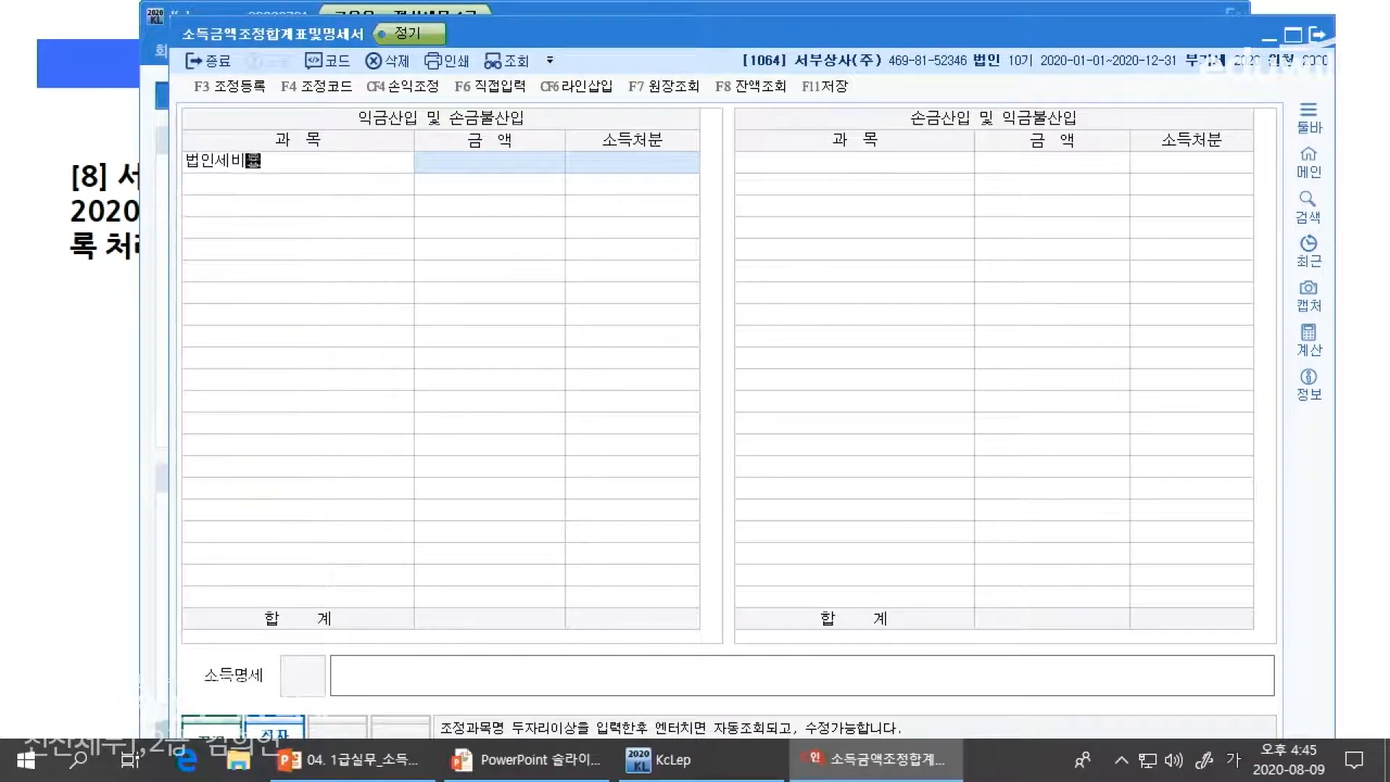
{"action": "type", "text": "용"}
{"action": "key", "text": "Return"}
{"action": "left_click", "coordinate": [68, 378]}
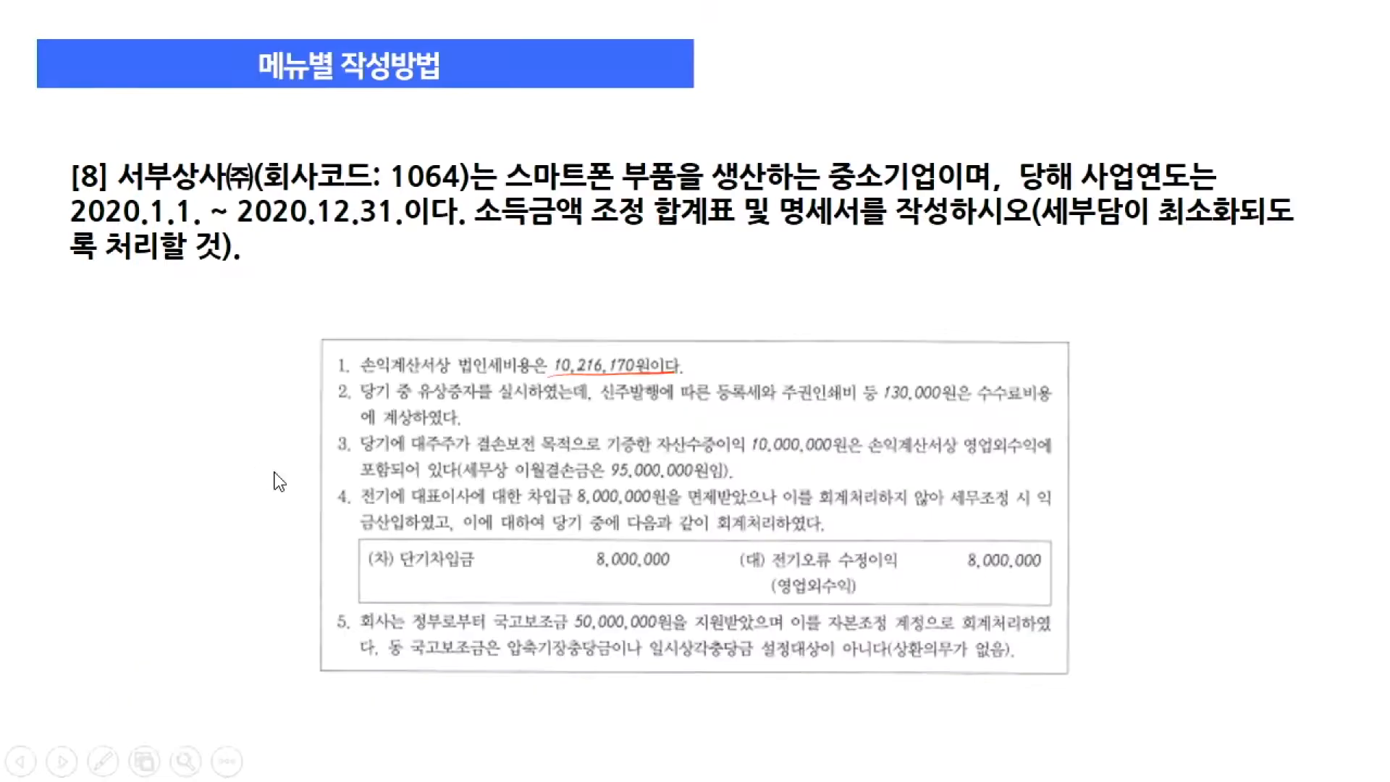
{"action": "key", "text": "alt+Tab"}
{"action": "type", "text": "10,216,170"}
{"action": "key", "text": "Return"}
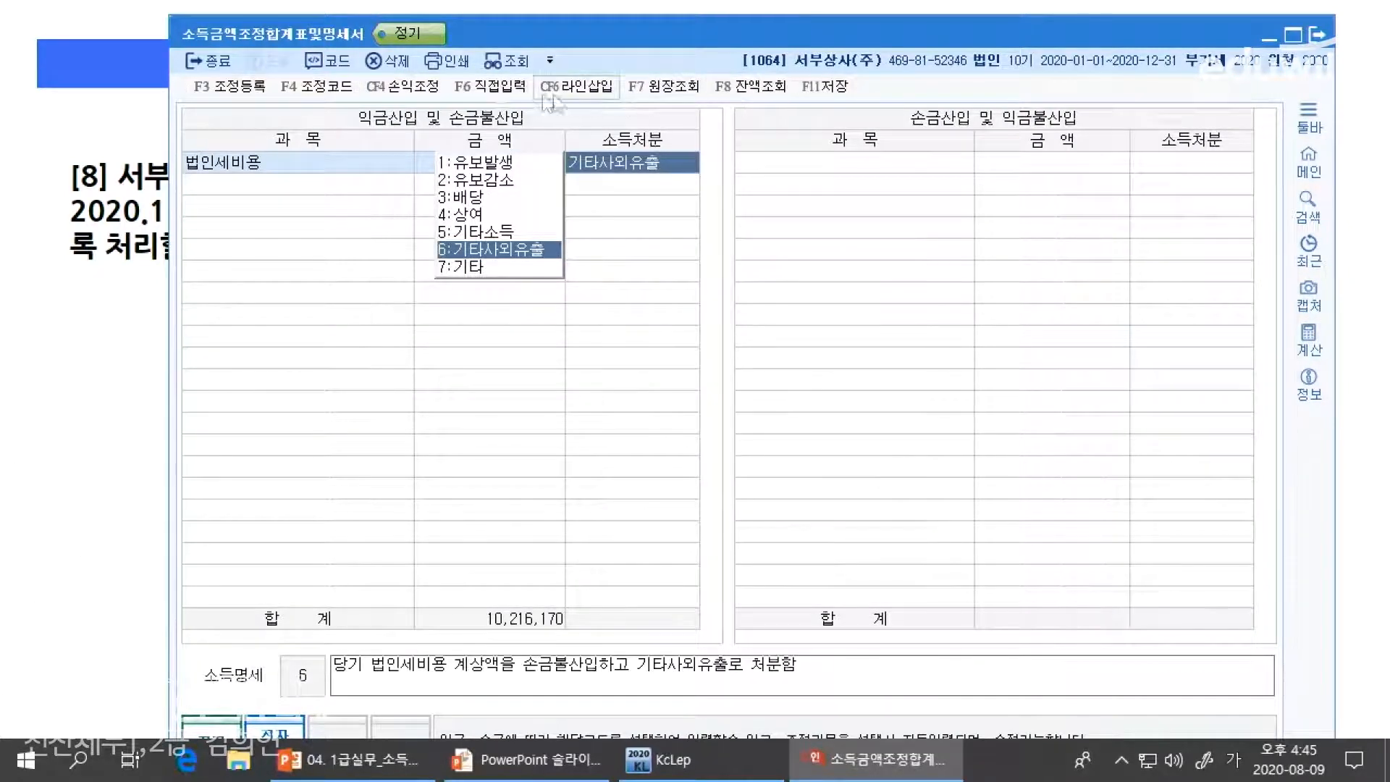
{"action": "key", "text": "Return"}
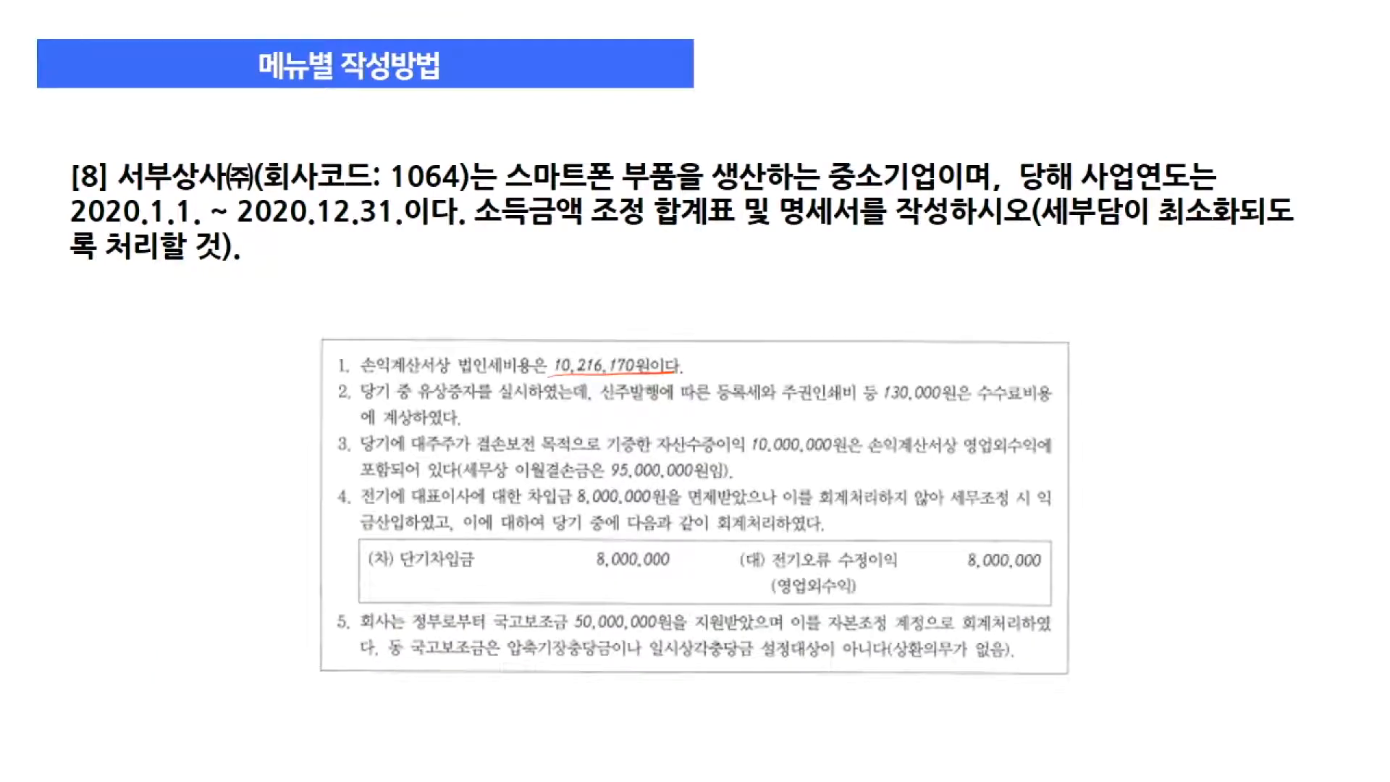
Underline 신주발행에 따른 등록세, 주권인쇄비 and 130,000원 in slide item 2, and write underlined B and T headings beside the problem.
{"action": "left_click_drag", "start_coordinate": [614, 403], "coordinate": [971, 408]}
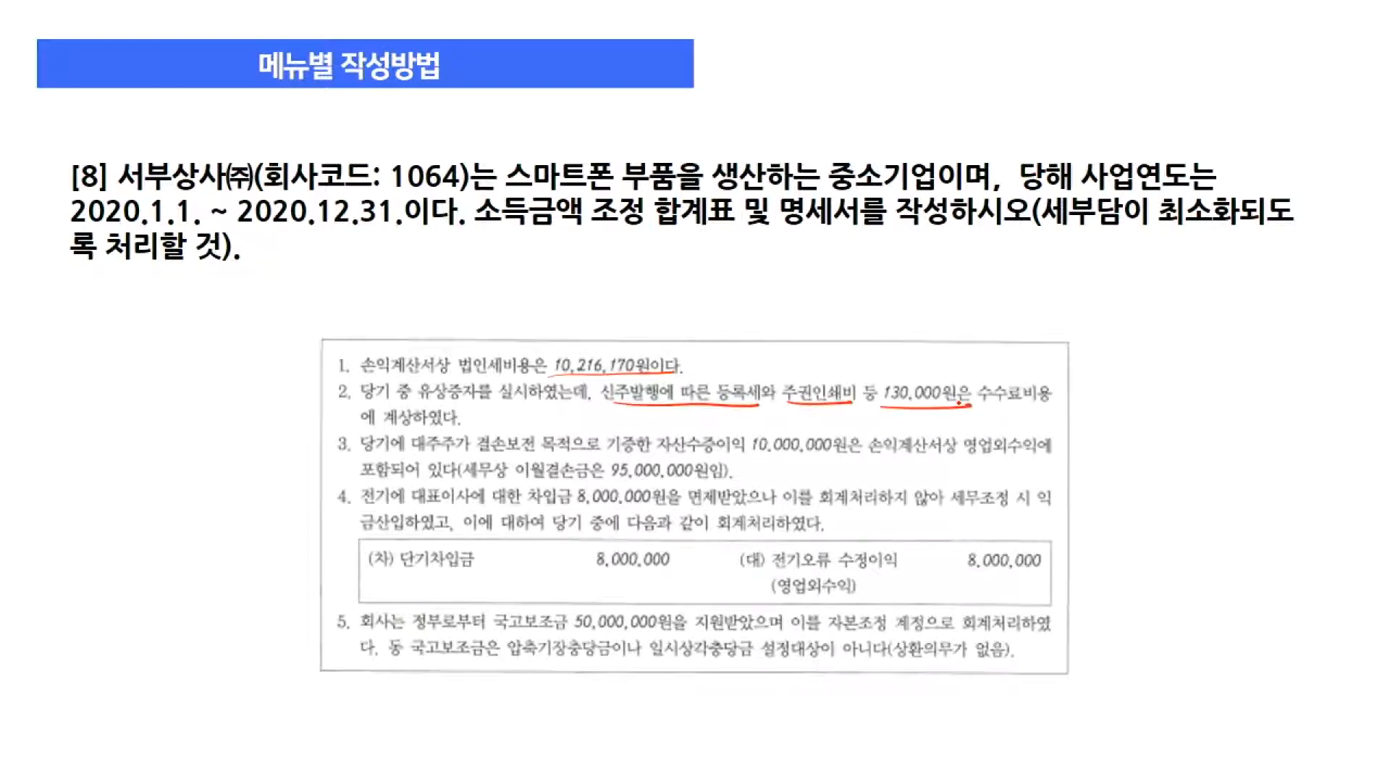
{"action": "mouse_move", "coordinate": [1107, 360]}
{"action": "left_mouse_down"}
{"action": "mouse_move", "coordinate": [1196, 363]}
{"action": "mouse_move", "coordinate": [1135, 335]}
{"action": "mouse_move", "coordinate": [1132, 354]}
{"action": "left_mouse_up"}
{"action": "mouse_move", "coordinate": [1132, 334]}
{"action": "left_mouse_down"}
{"action": "mouse_move", "coordinate": [1148, 344]}
{"action": "mouse_move", "coordinate": [1133, 354]}
{"action": "mouse_move", "coordinate": [1140, 395]}
{"action": "mouse_move", "coordinate": [1176, 404]}
{"action": "left_mouse_up"}
{"action": "left_click_drag", "start_coordinate": [1220, 358], "coordinate": [1307, 355]}
{"action": "left_click_drag", "start_coordinate": [1242, 330], "coordinate": [1278, 327]}
{"action": "left_click_drag", "start_coordinate": [1261, 330], "coordinate": [1265, 351]}
Write a circled 비용 under B and a circled 자본 under T, and circle 유상증자 in item 2.
{"action": "left_click_drag", "start_coordinate": [1110, 378], "coordinate": [1129, 369]}
{"action": "mouse_move", "coordinate": [1236, 376]}
{"action": "left_mouse_down"}
{"action": "mouse_move", "coordinate": [1259, 406]}
{"action": "mouse_move", "coordinate": [1290, 398]}
{"action": "left_mouse_up"}
{"action": "mouse_move", "coordinate": [1278, 366]}
{"action": "left_mouse_down"}
{"action": "mouse_move", "coordinate": [1293, 390]}
{"action": "mouse_move", "coordinate": [1283, 407]}
{"action": "left_mouse_up"}
{"action": "left_click_drag", "start_coordinate": [472, 378], "coordinate": [478, 409]}
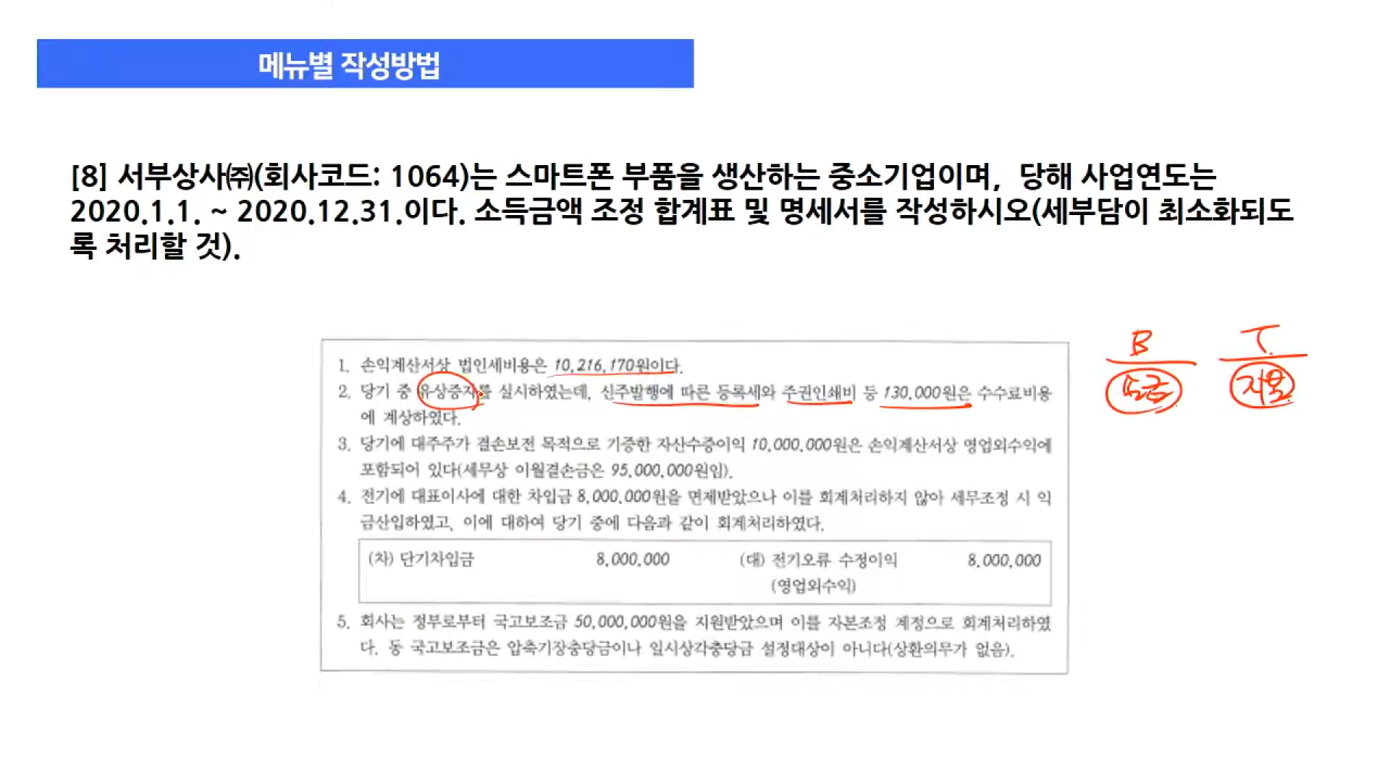
Draw an arrow from the B entry to the T entry with 손不 기타 underlined beneath it, and circle the B entry again.
{"action": "mouse_move", "coordinate": [1157, 421]}
{"action": "left_mouse_down"}
{"action": "mouse_move", "coordinate": [1253, 414]}
{"action": "mouse_move", "coordinate": [1263, 425]}
{"action": "left_mouse_up"}
{"action": "left_click_drag", "start_coordinate": [1104, 415], "coordinate": [1307, 403]}
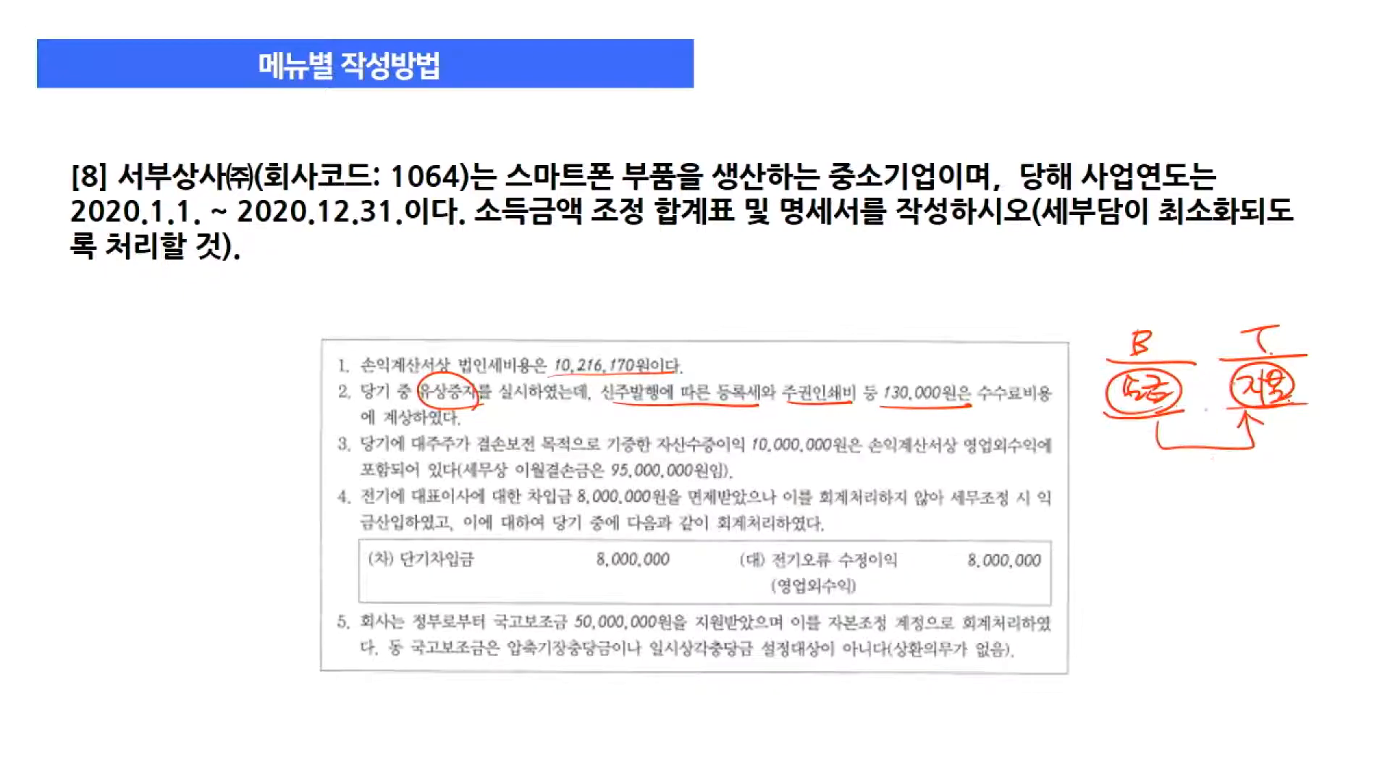
{"action": "mouse_move", "coordinate": [1231, 461]}
{"action": "left_mouse_down"}
{"action": "mouse_move", "coordinate": [1256, 485]}
{"action": "mouse_move", "coordinate": [1292, 467]}
{"action": "left_mouse_up"}
{"action": "left_click_drag", "start_coordinate": [1218, 489], "coordinate": [1303, 486]}
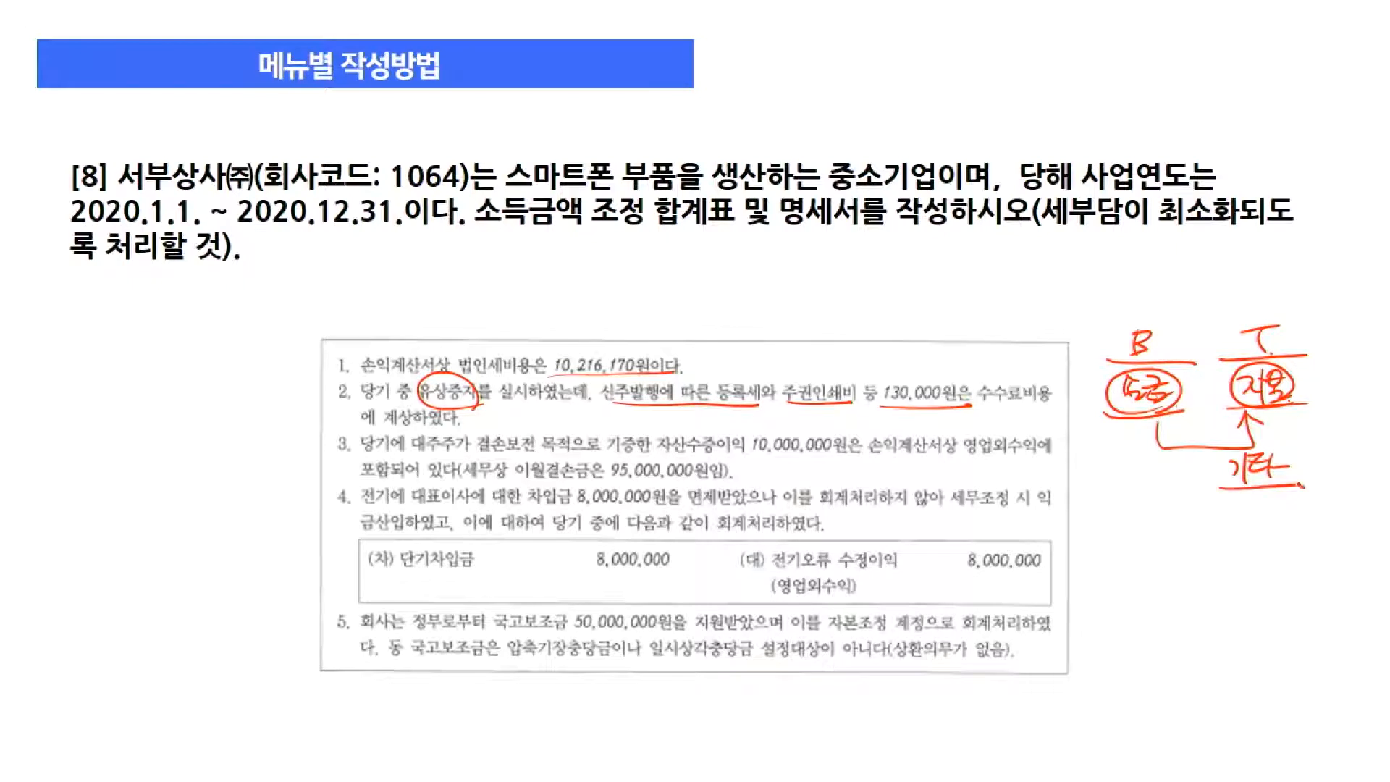
{"action": "mouse_move", "coordinate": [1143, 355]}
{"action": "left_mouse_down"}
{"action": "mouse_move", "coordinate": [1180, 414]}
{"action": "mouse_move", "coordinate": [1155, 485]}
{"action": "mouse_move", "coordinate": [1185, 494]}
{"action": "left_mouse_up"}
{"action": "left_click_drag", "start_coordinate": [1188, 469], "coordinate": [1207, 483]}
{"action": "left_click_drag", "start_coordinate": [1134, 500], "coordinate": [1313, 494]}
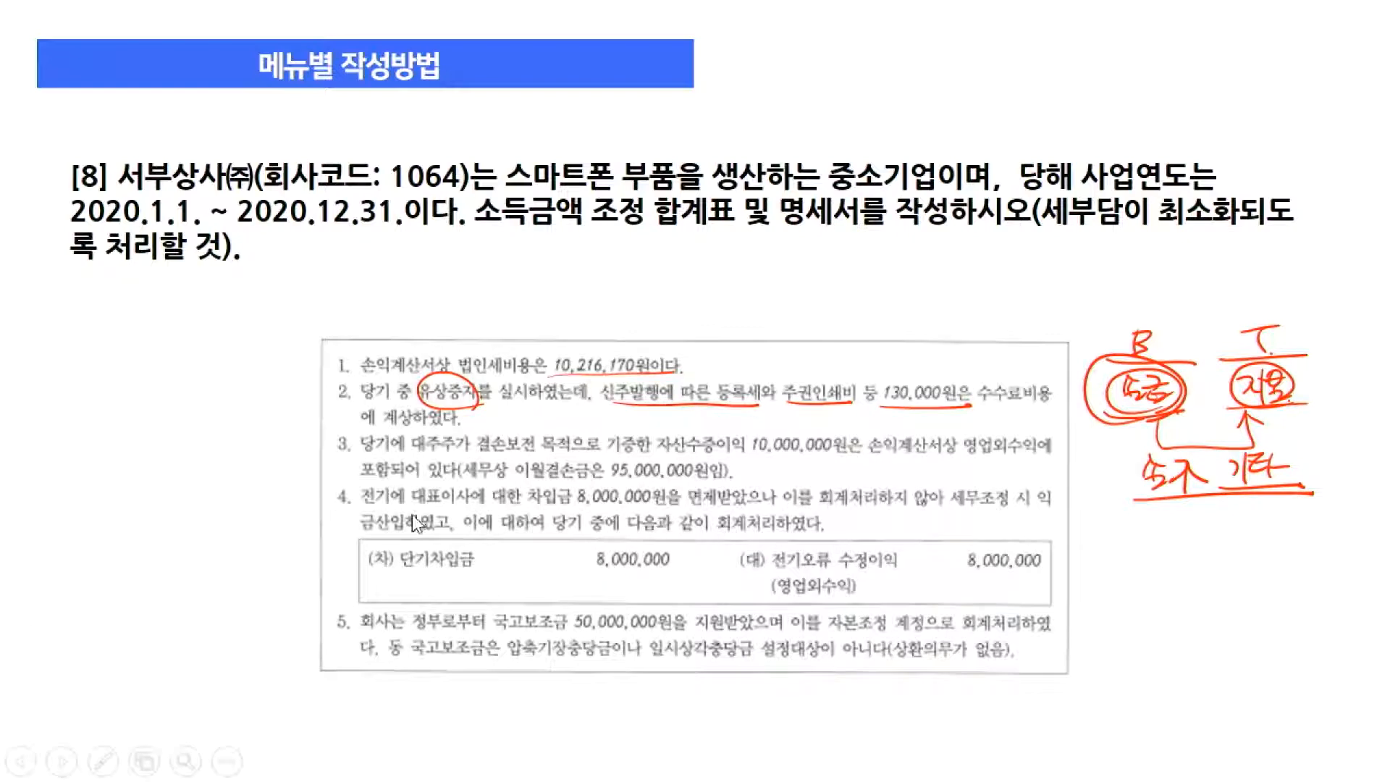
Switch to KcLep and add 신주발행비 of 130,000 with the disposition 기타 to the 익금산입 및 손금불산입 list.
{"action": "key", "text": "alt+Tab"}
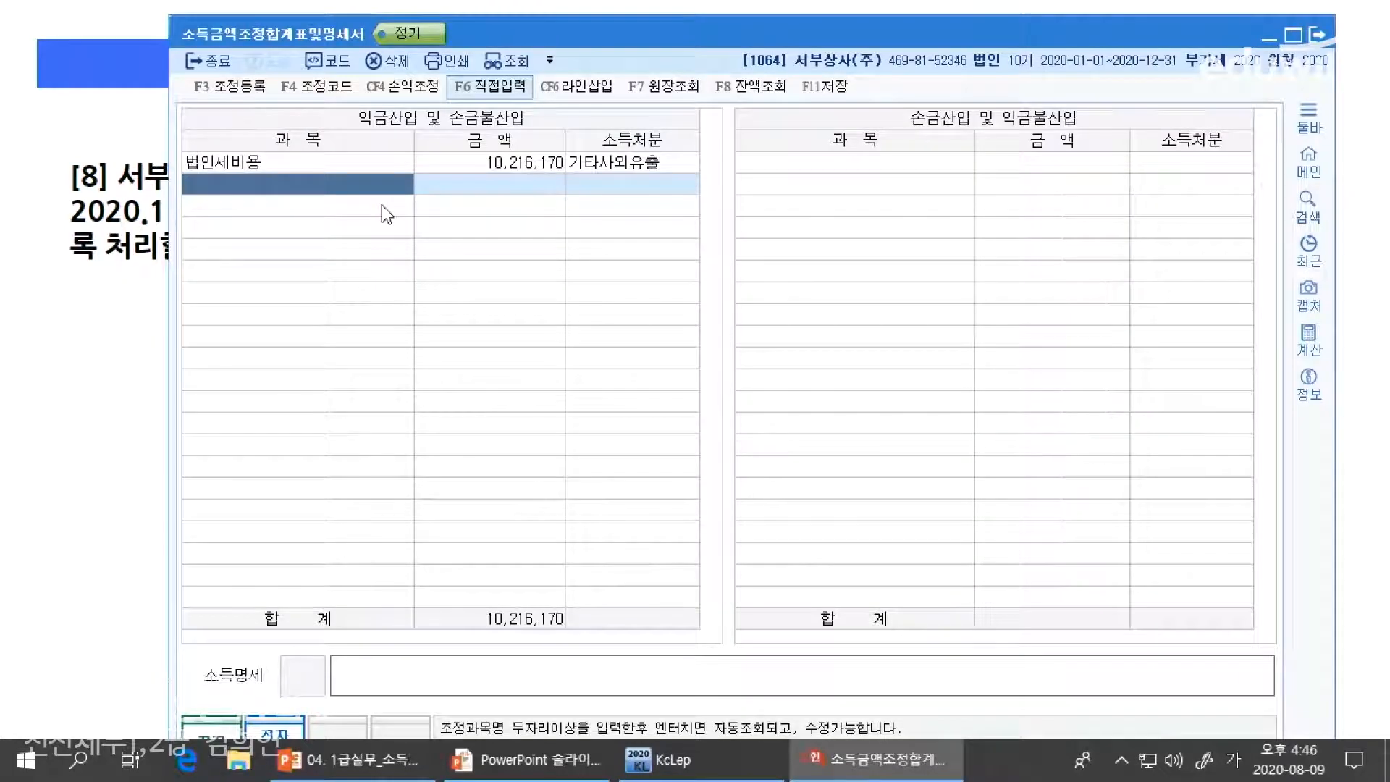
{"action": "type", "text": "시ㄴ주발행비"}
{"action": "key", "text": "Return"}
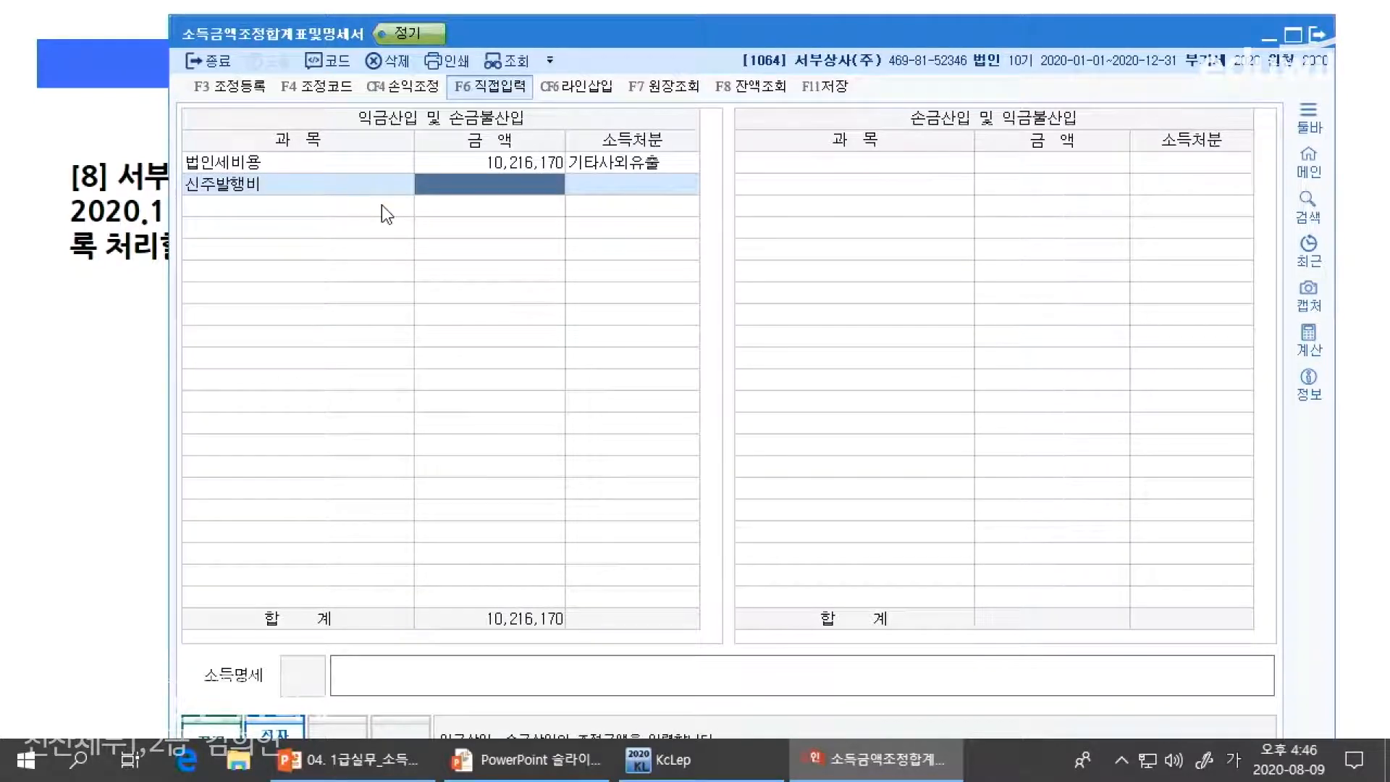
{"action": "type", "text": "130000"}
{"action": "key", "text": "Return"}
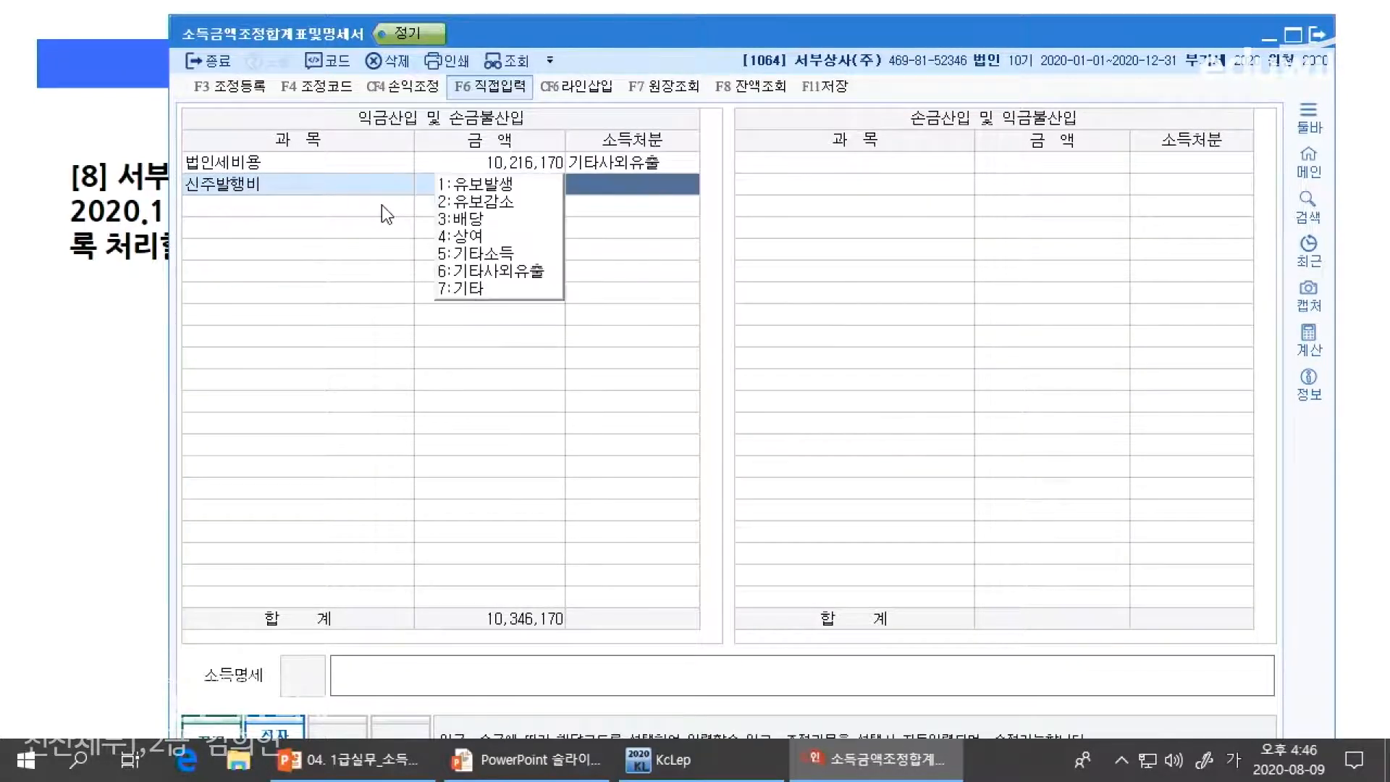
{"action": "type", "text": "7"}
{"action": "key", "text": "Return"}
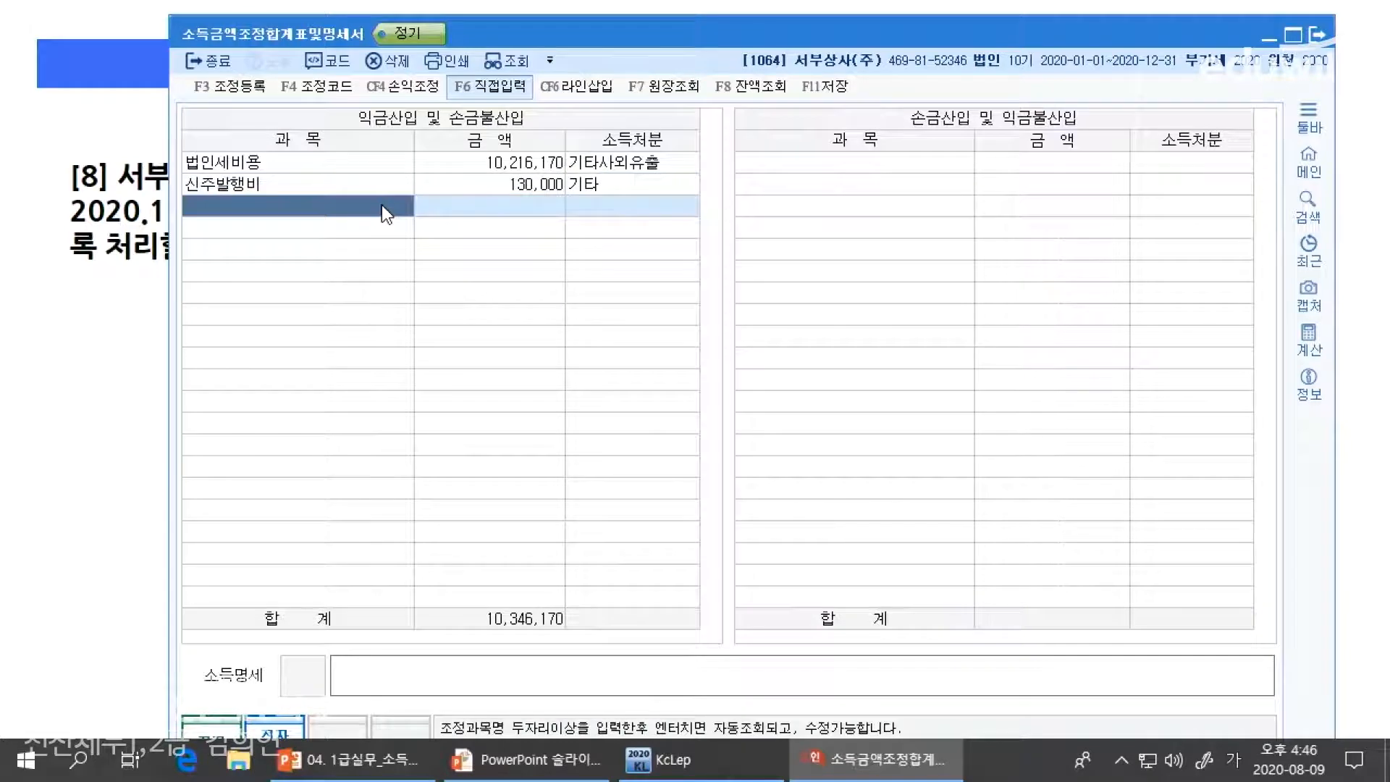
Return to the slide, underline 결손보전 목적, 자산수증이익 10,000,000, 영업외수익에 포함되어 있다 and 세무상 이월결손금 in item 3, and circle 95,000,000원.
{"action": "key", "text": "alt+Tab"}
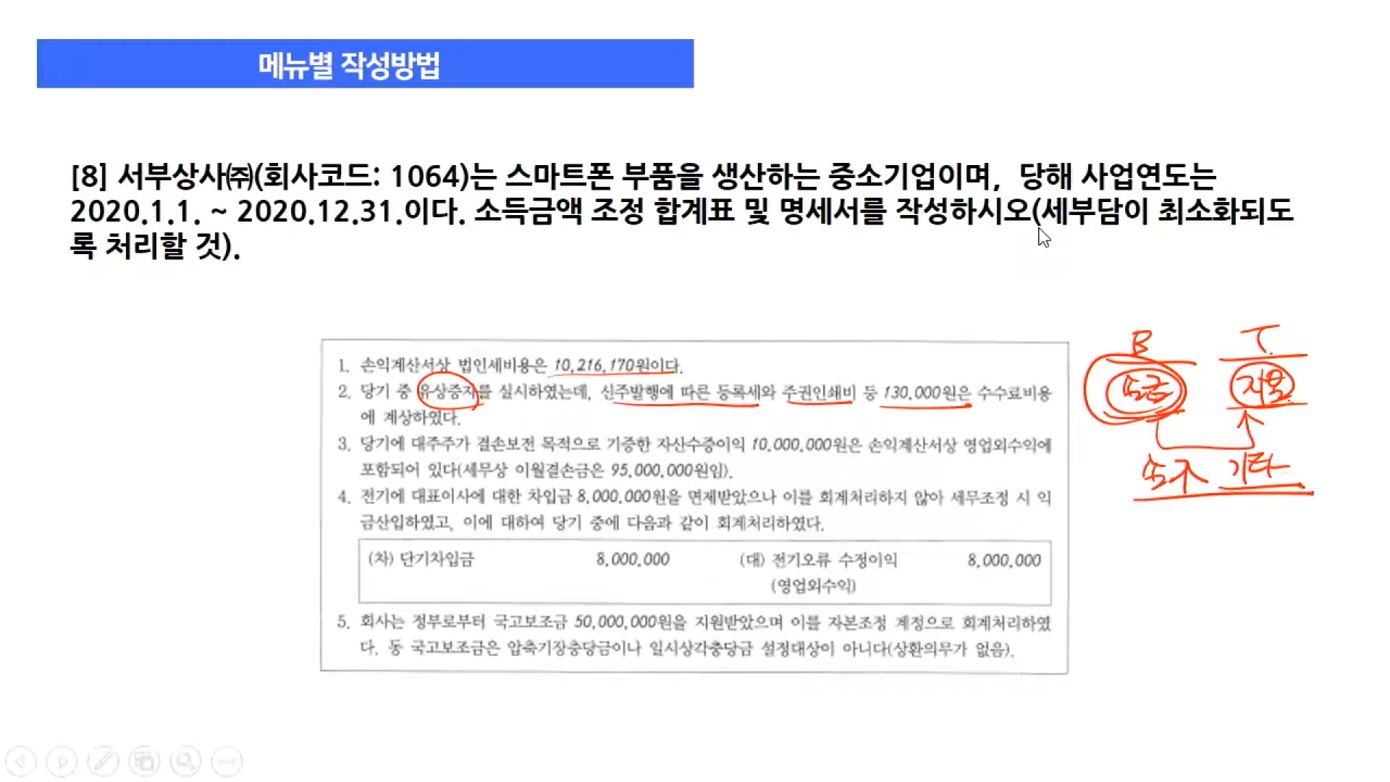
{"action": "left_click_drag", "start_coordinate": [475, 453], "coordinate": [827, 456]}
{"action": "left_click_drag", "start_coordinate": [974, 458], "coordinate": [1062, 459]}
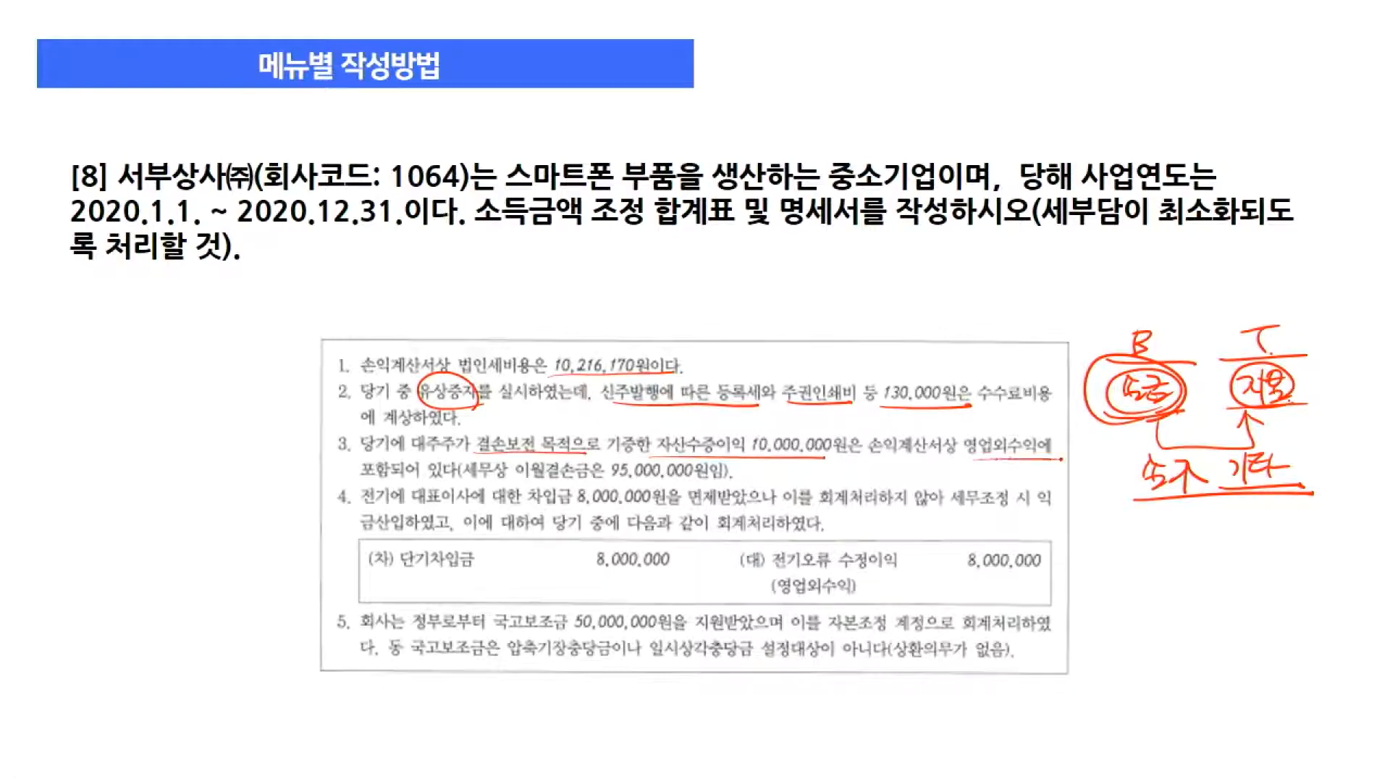
{"action": "left_click_drag", "start_coordinate": [360, 480], "coordinate": [710, 481]}
{"action": "left_click_drag", "start_coordinate": [607, 461], "coordinate": [695, 485]}
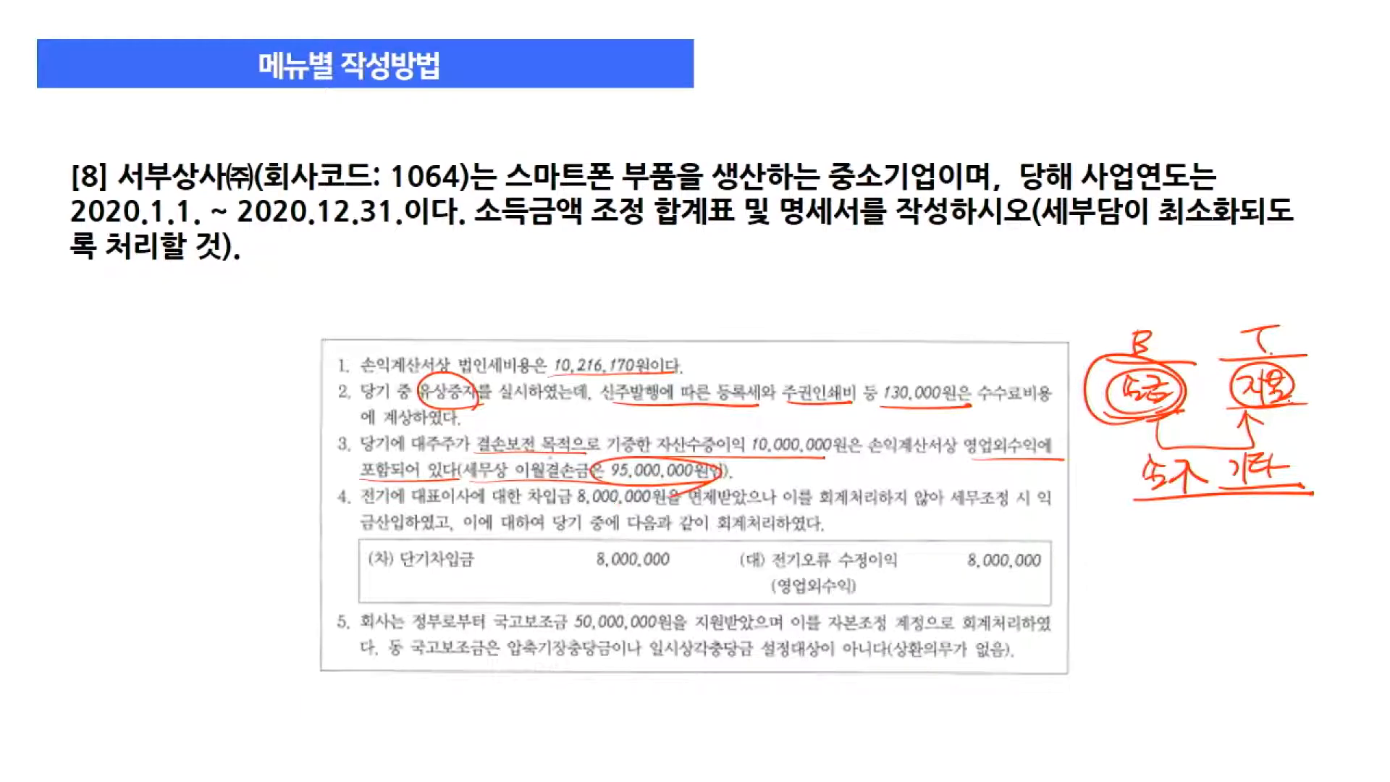
Write /이월결손금 beside item 3 with its amount 95 struck out and a circled 10 above it.
{"action": "left_click_drag", "start_coordinate": [224, 440], "coordinate": [206, 474]}
{"action": "mouse_move", "coordinate": [221, 455]}
{"action": "left_mouse_down"}
{"action": "mouse_move", "coordinate": [246, 474]}
{"action": "mouse_move", "coordinate": [257, 453]}
{"action": "mouse_move", "coordinate": [262, 472]}
{"action": "mouse_move", "coordinate": [238, 502]}
{"action": "mouse_move", "coordinate": [257, 498]}
{"action": "left_mouse_up"}
{"action": "left_click_drag", "start_coordinate": [259, 486], "coordinate": [276, 493]}
{"action": "left_click_drag", "start_coordinate": [264, 495], "coordinate": [296, 474]}
{"action": "mouse_move", "coordinate": [298, 456]}
{"action": "left_mouse_down"}
{"action": "mouse_move", "coordinate": [323, 478]}
{"action": "mouse_move", "coordinate": [314, 449]}
{"action": "mouse_move", "coordinate": [323, 466]}
{"action": "left_mouse_up"}
{"action": "mouse_move", "coordinate": [281, 423]}
{"action": "left_mouse_down"}
{"action": "mouse_move", "coordinate": [282, 447]}
{"action": "mouse_move", "coordinate": [298, 426]}
{"action": "mouse_move", "coordinate": [325, 443]}
{"action": "left_mouse_up"}
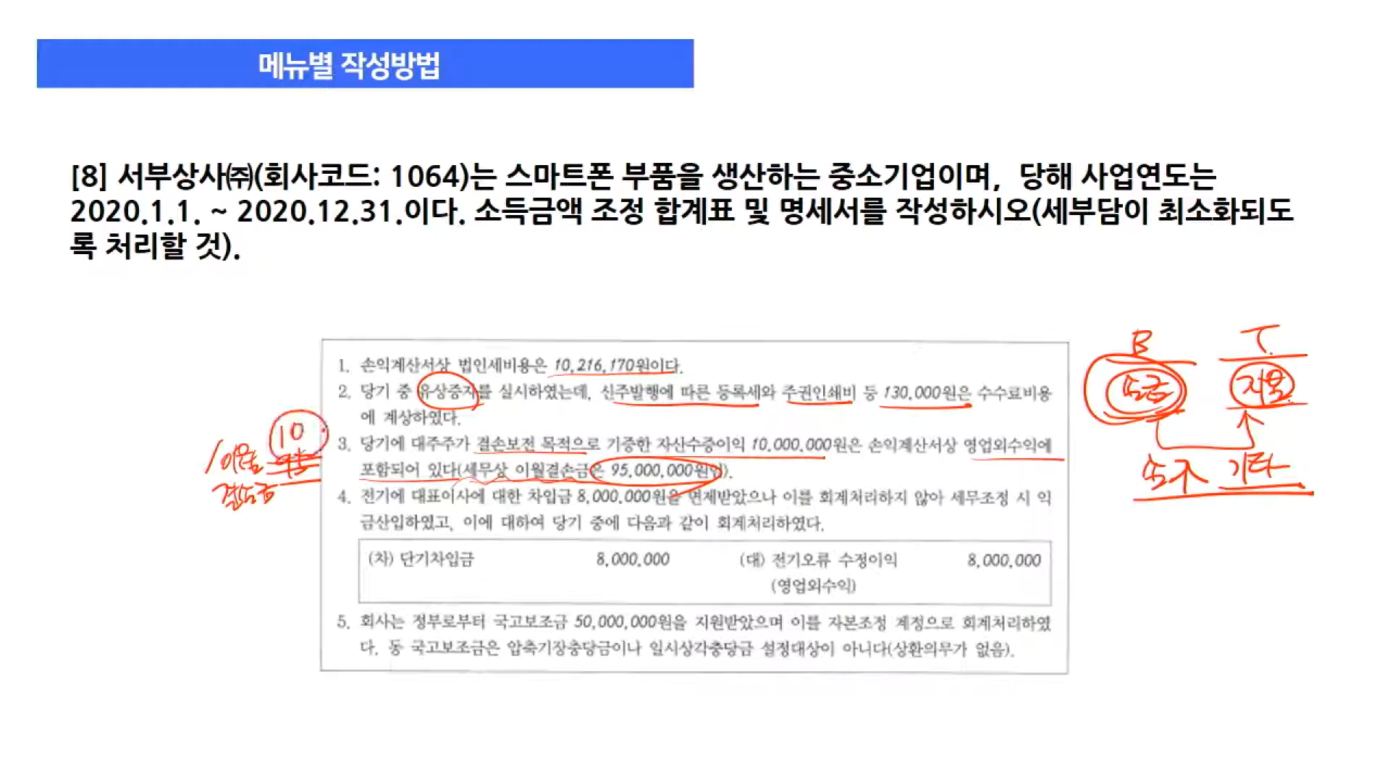
Write 자산수증이익 10 in front of the 이월결손금 note and underline the whole entry.
{"action": "left_click_drag", "start_coordinate": [37, 450], "coordinate": [46, 465]}
{"action": "mouse_move", "coordinate": [66, 443]}
{"action": "left_mouse_down"}
{"action": "mouse_move", "coordinate": [132, 449]}
{"action": "mouse_move", "coordinate": [153, 474]}
{"action": "mouse_move", "coordinate": [199, 463]}
{"action": "left_mouse_up"}
{"action": "left_click_drag", "start_coordinate": [53, 495], "coordinate": [316, 486]}
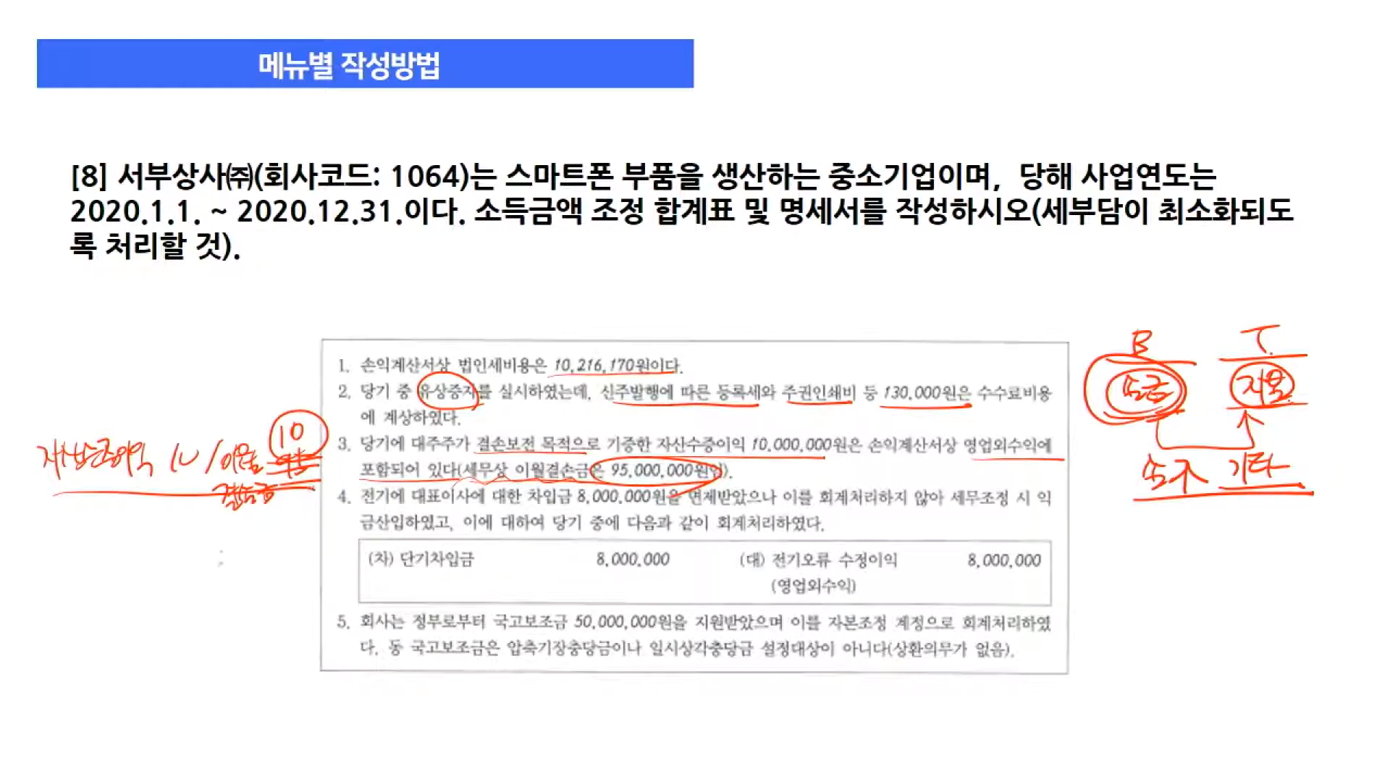